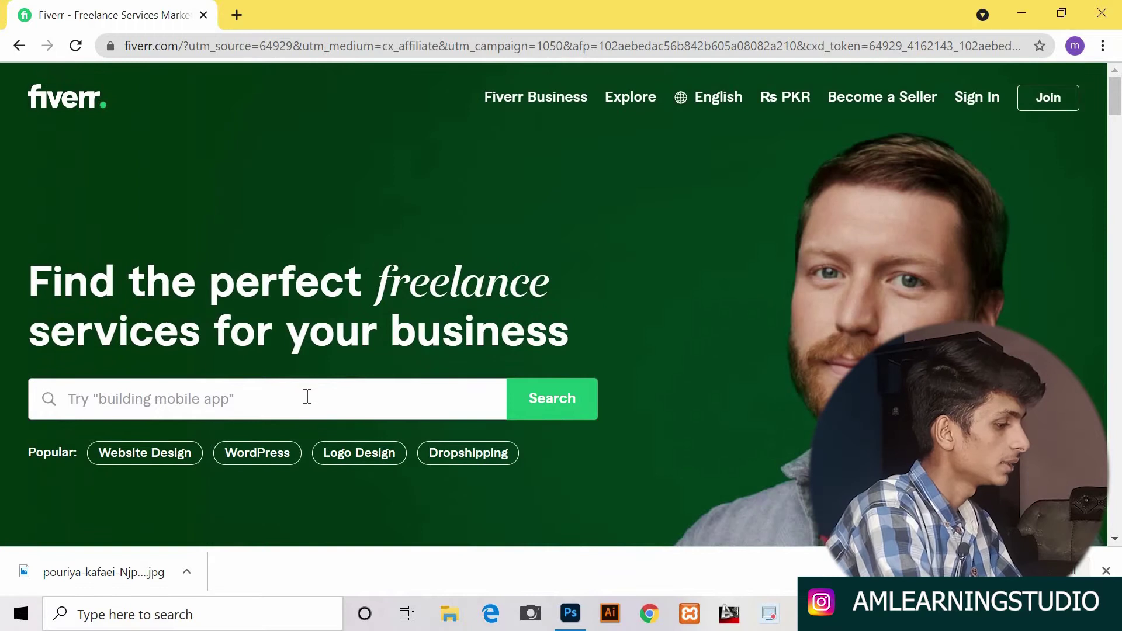
# - Search Fiverr for 'background removal' using the suggestion that appears for 'backgro'
pyautogui.write('b')
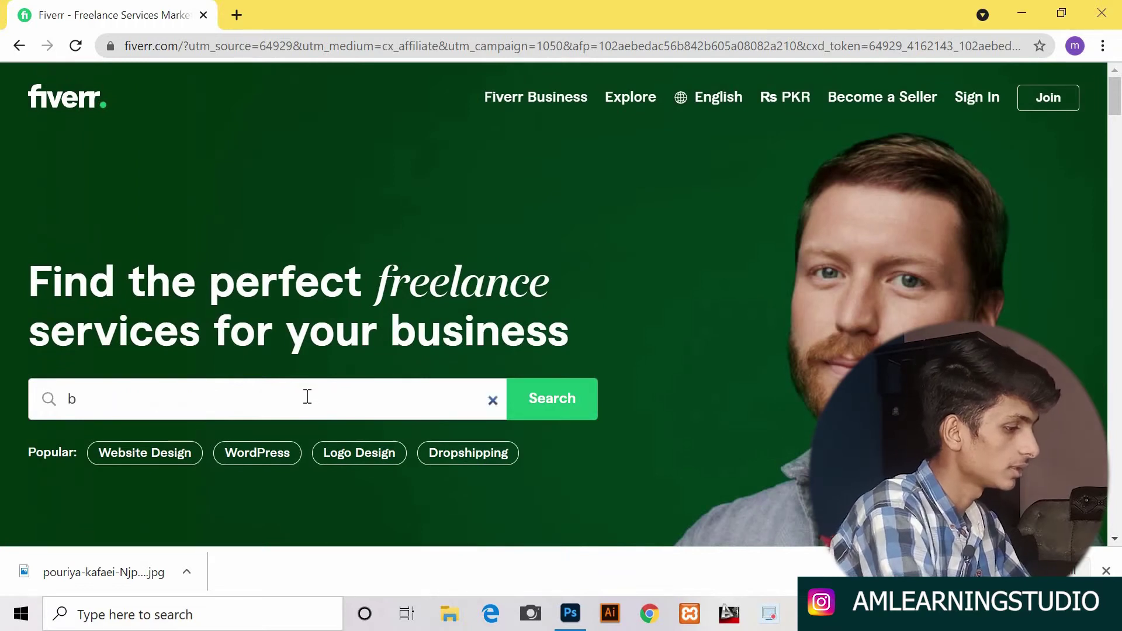
pyautogui.write('ackgr')
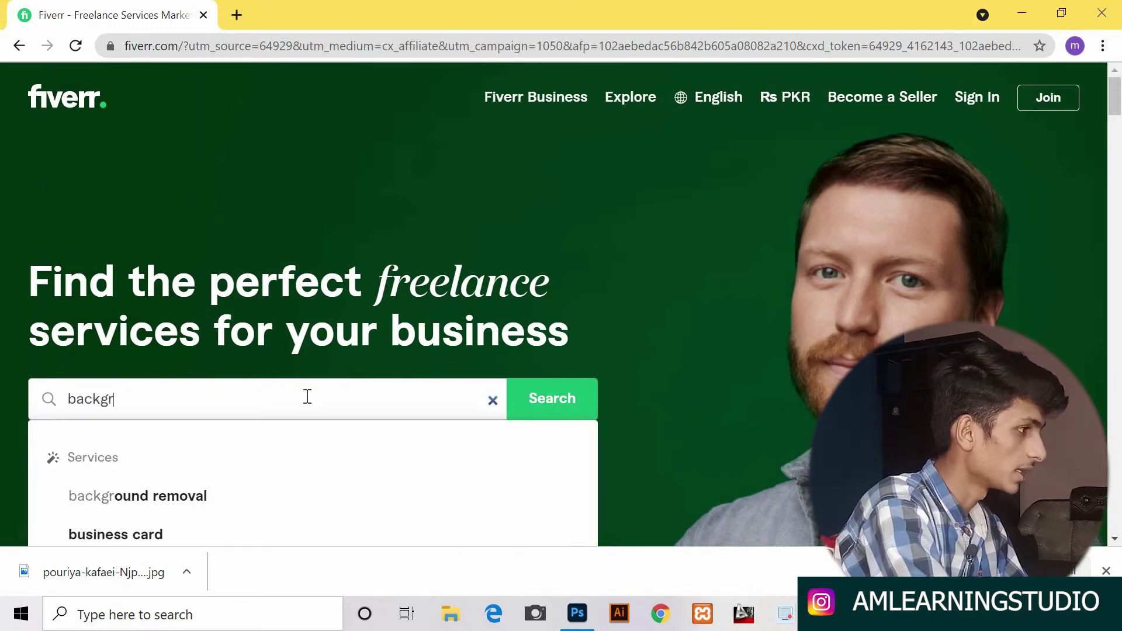
pyautogui.write('o')
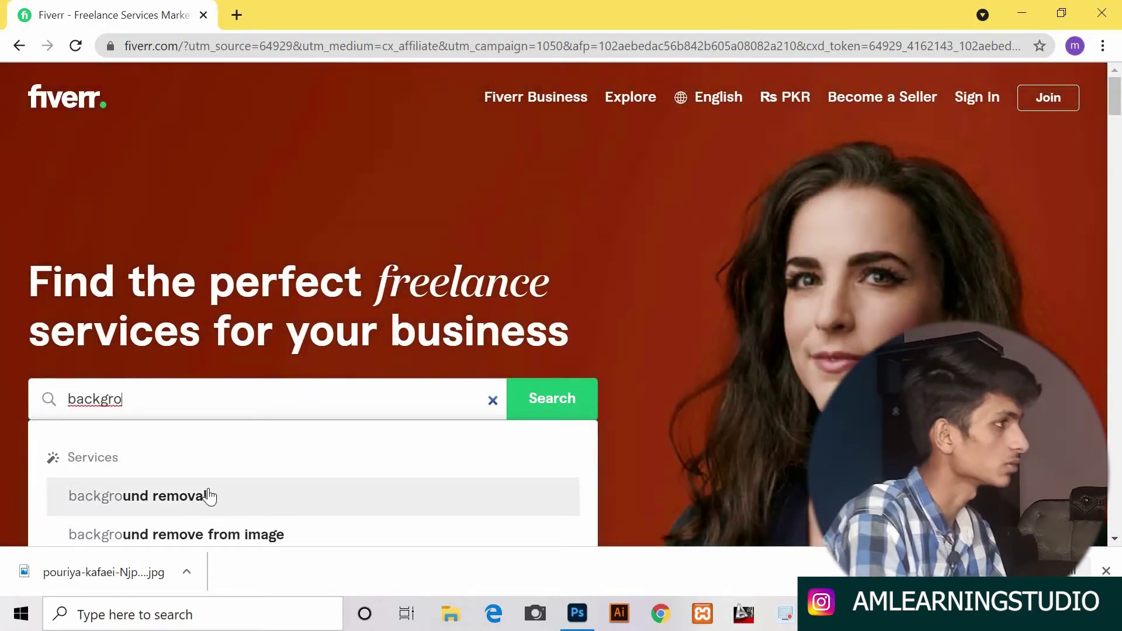
pyautogui.click(208, 496)
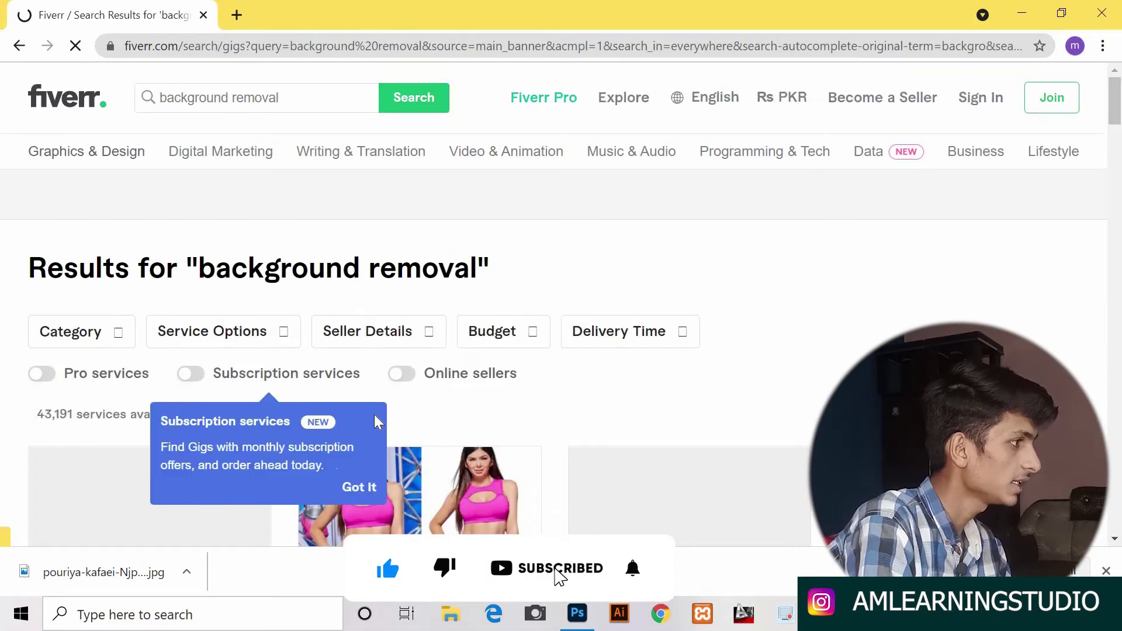
# - Open the bicycle cutout, pink-top model and product photo editing gigs in new tabs
pyautogui.scroll(-1, 377, 403)
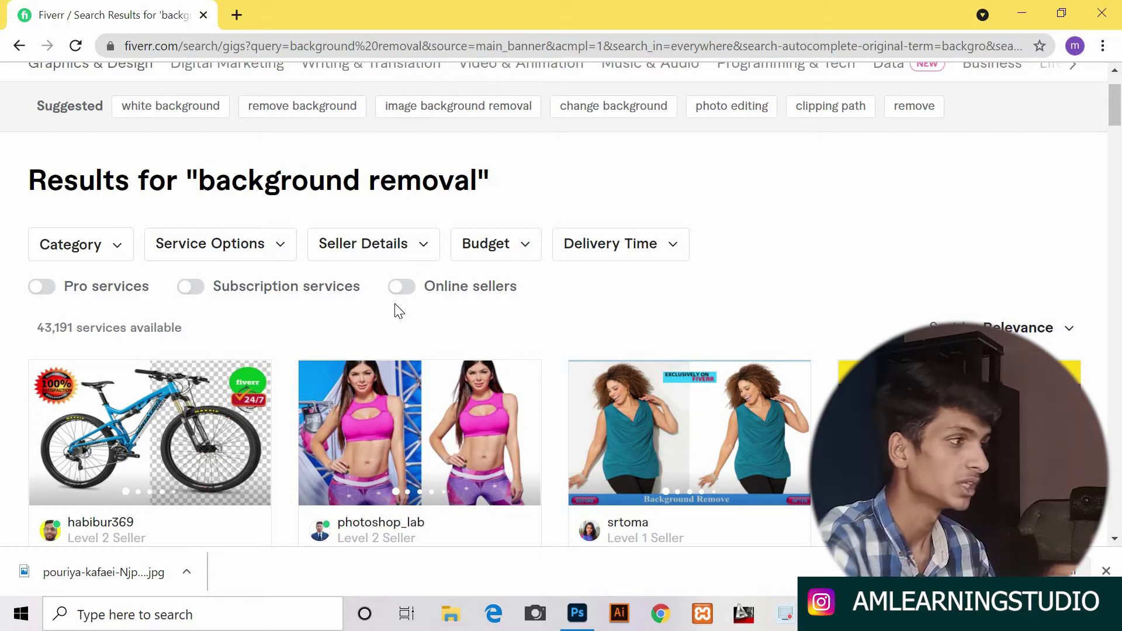
pyautogui.rightClick(228, 384)
pyautogui.click(398, 107)
pyautogui.scroll(-1, 471, 293)
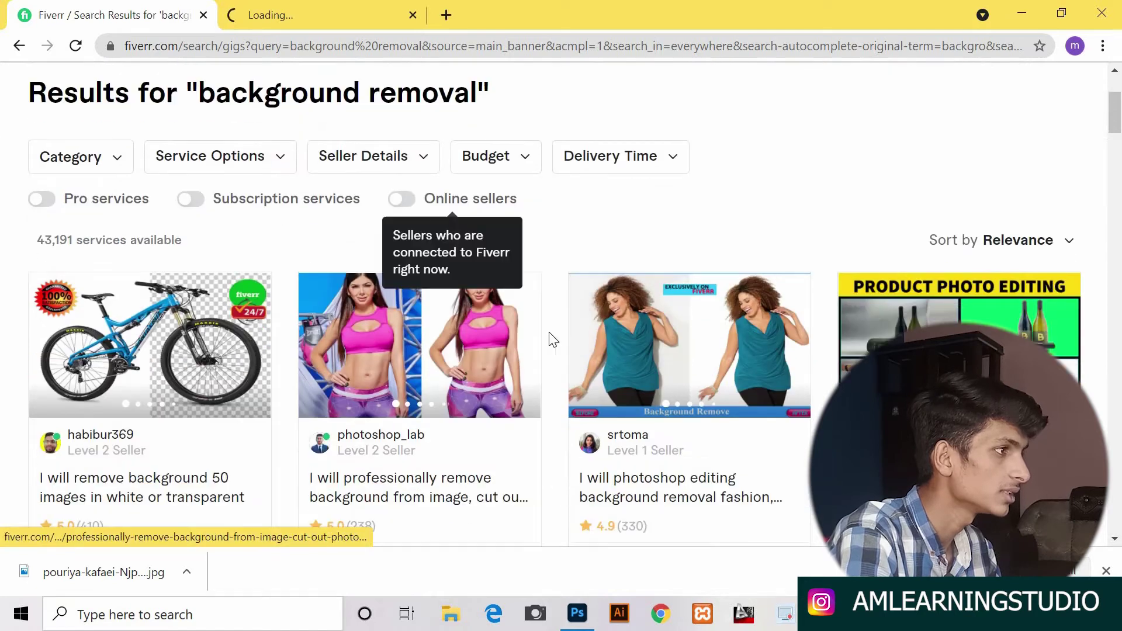
pyautogui.rightClick(500, 313)
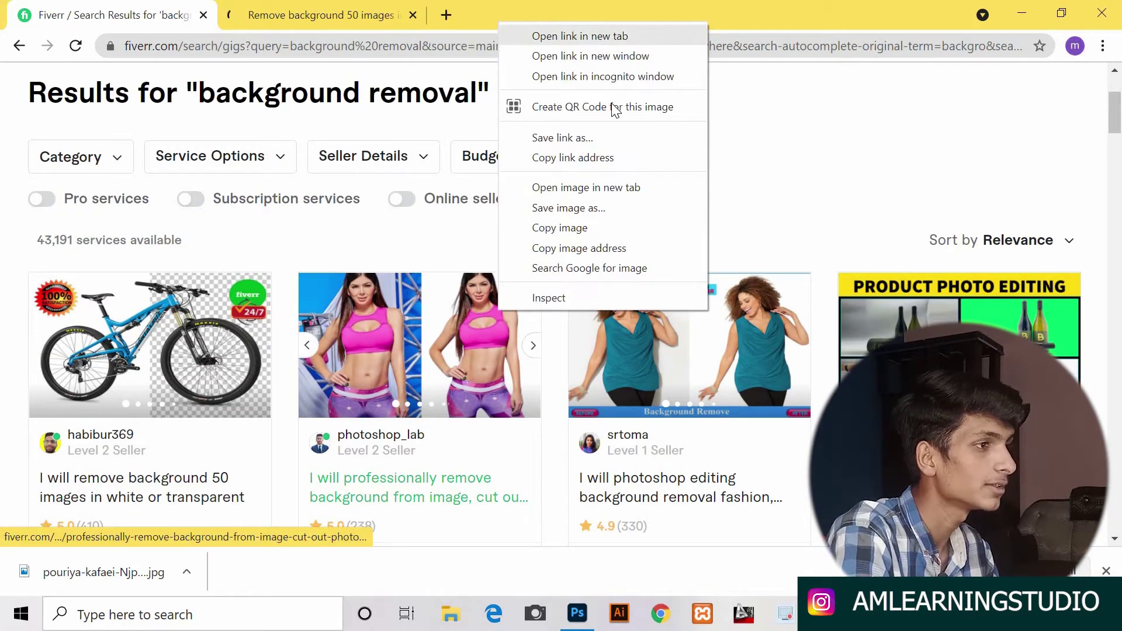
pyautogui.click(580, 36)
pyautogui.rightClick(913, 332)
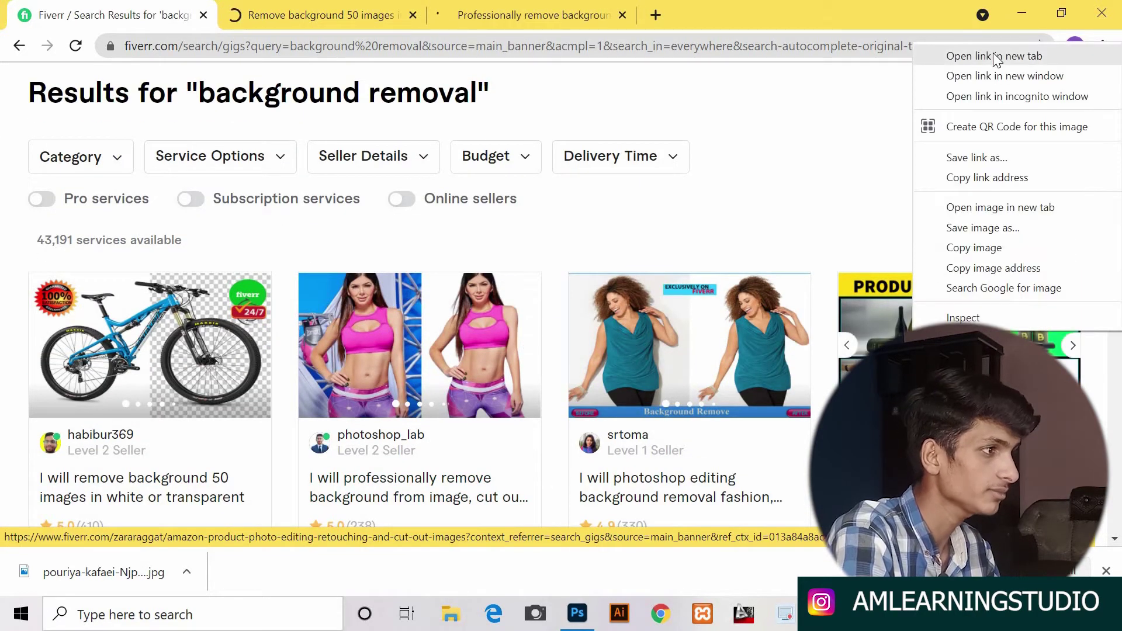
pyautogui.click(995, 55)
# - Open the 15-image removal, bulk image editing and red handbag gigs in new tabs
pyautogui.scroll(-3, 748, 331)
pyautogui.scroll(-1, 749, 330)
pyautogui.rightClick(689, 316)
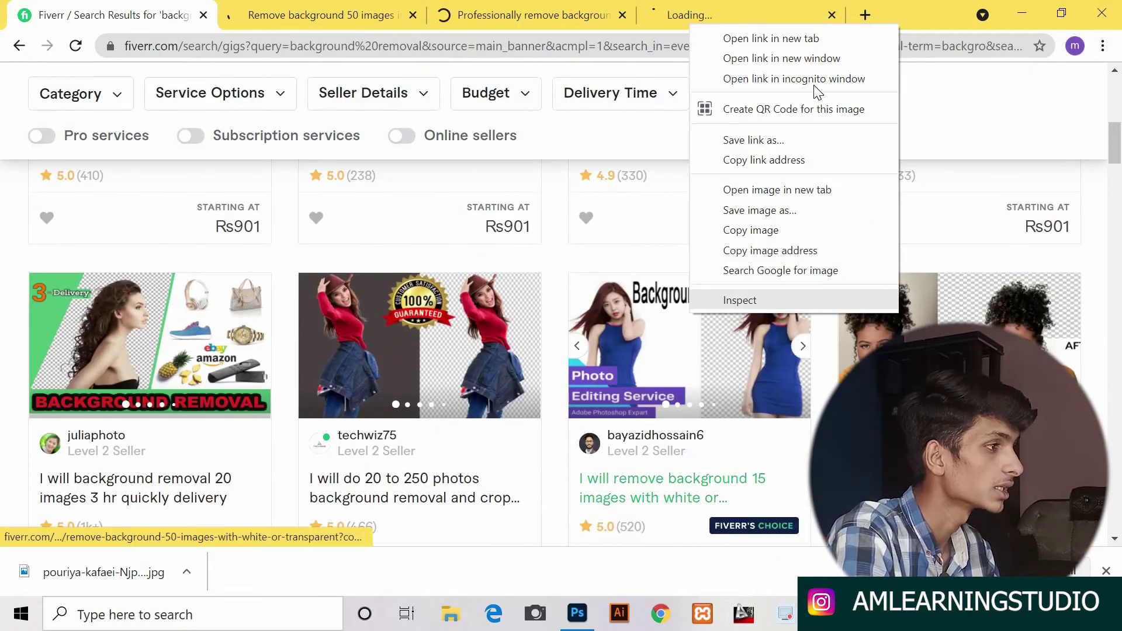
pyautogui.click(818, 37)
pyautogui.scroll(-3, 444, 263)
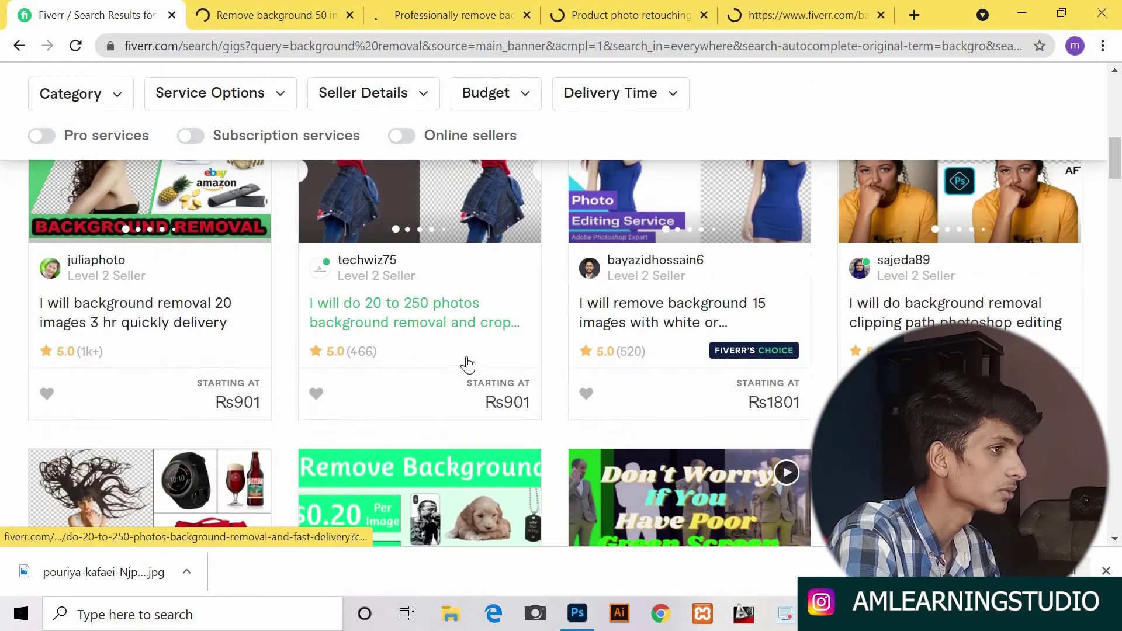
pyautogui.scroll(-8, 464, 364)
pyautogui.scroll(-5, 631, 388)
pyautogui.scroll(-5, 632, 387)
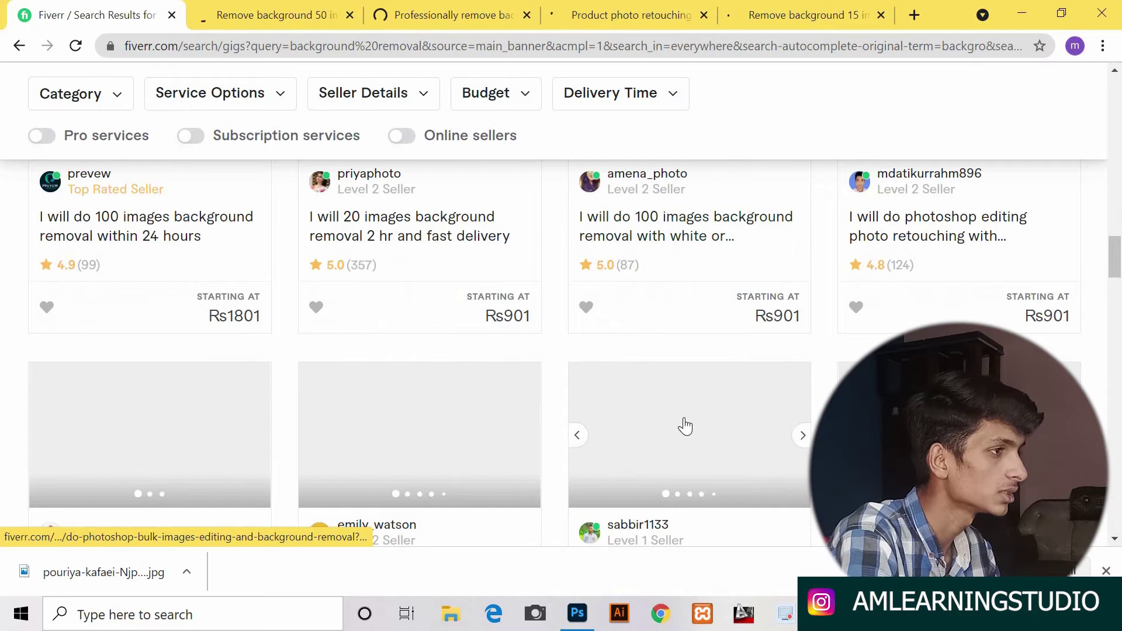
pyautogui.rightClick(698, 368)
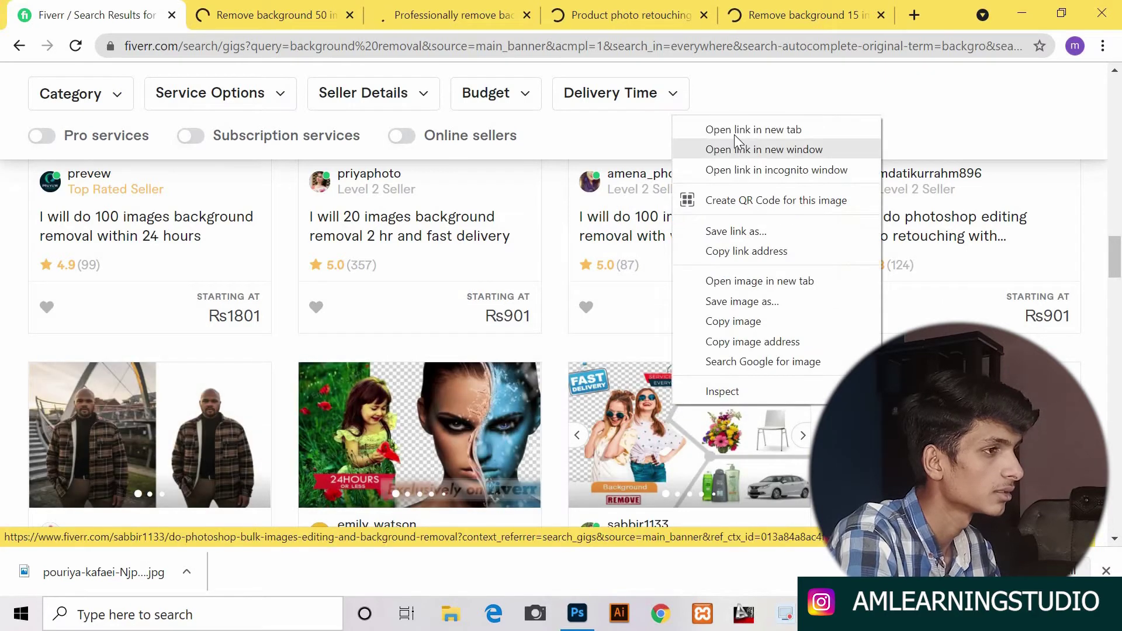
pyautogui.click(736, 128)
pyautogui.scroll(-3, 842, 345)
pyautogui.scroll(-4, 842, 344)
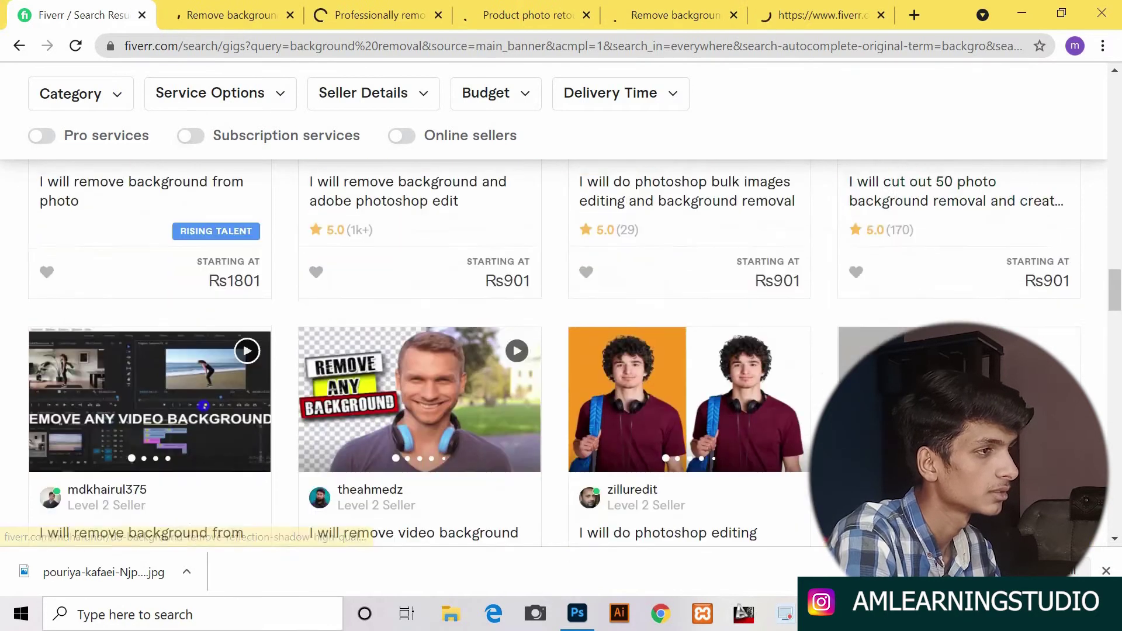
pyautogui.scroll(-1, 842, 345)
pyautogui.rightClick(955, 316)
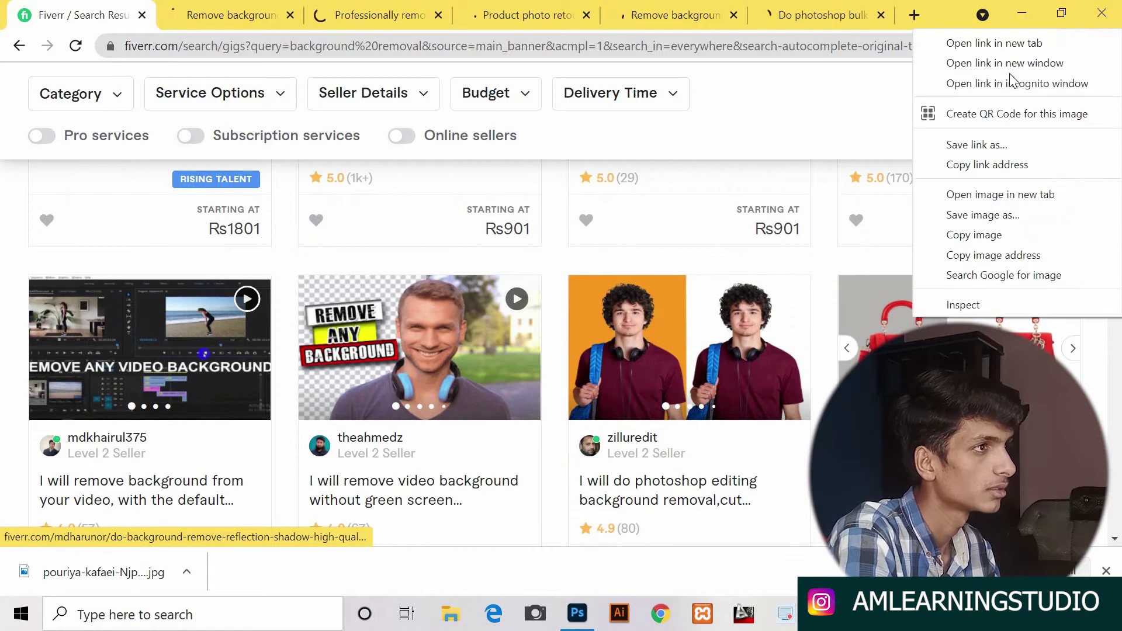
pyautogui.click(1008, 44)
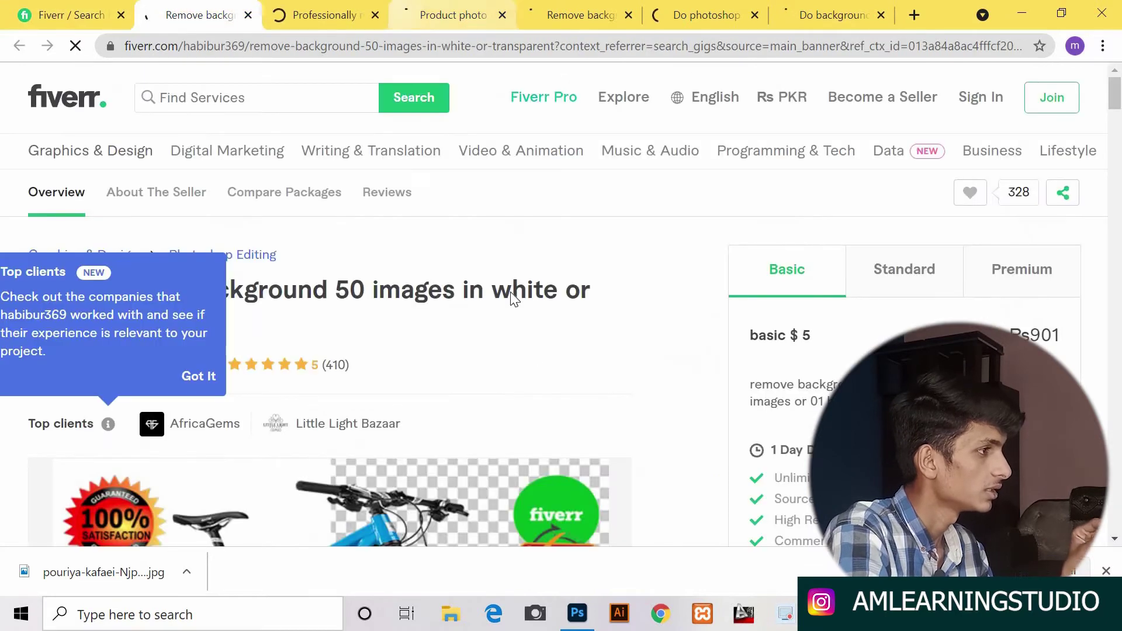
# - Compare the professionally-remove-background, 50-image removal and product photo retouching gigs across their tabs
pyautogui.click(327, 16)
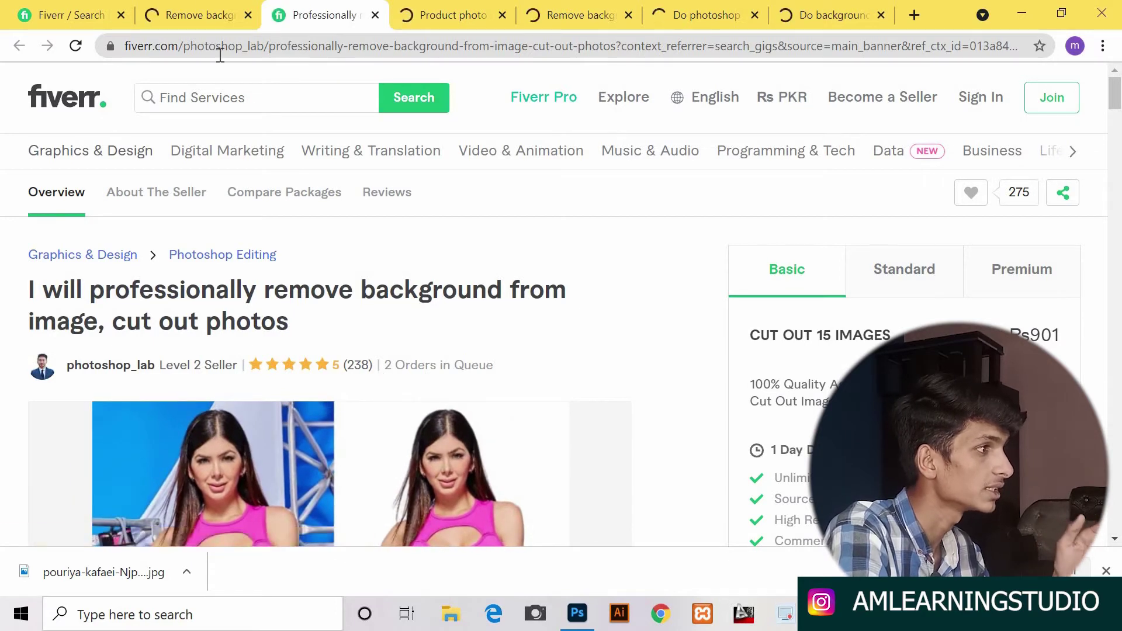
pyautogui.click(205, 13)
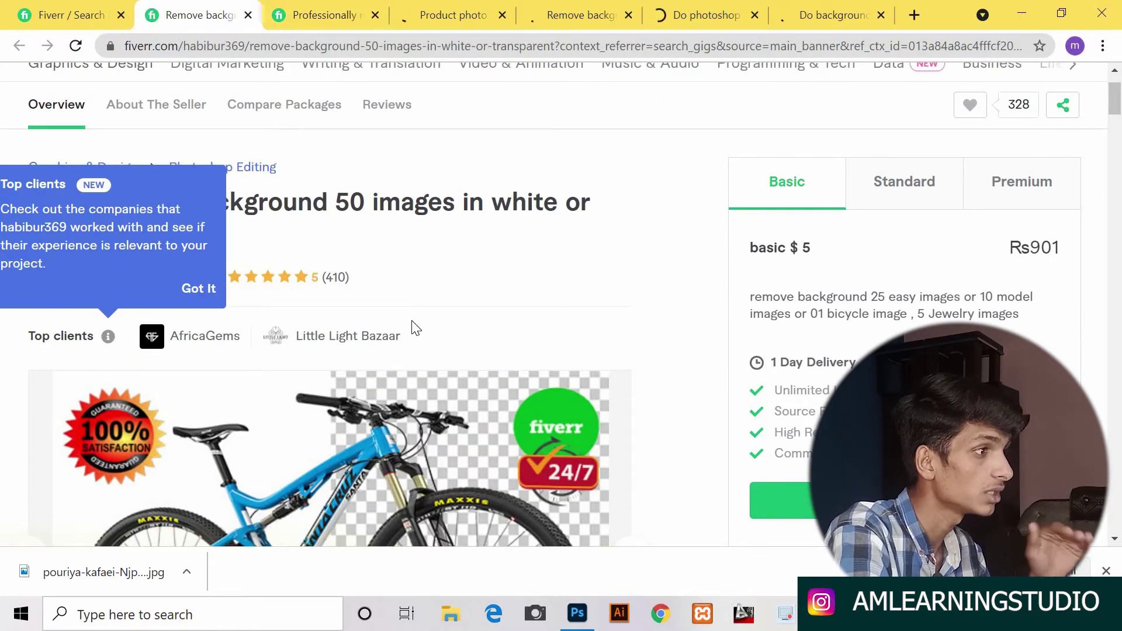
pyautogui.scroll(-2, 441, 342)
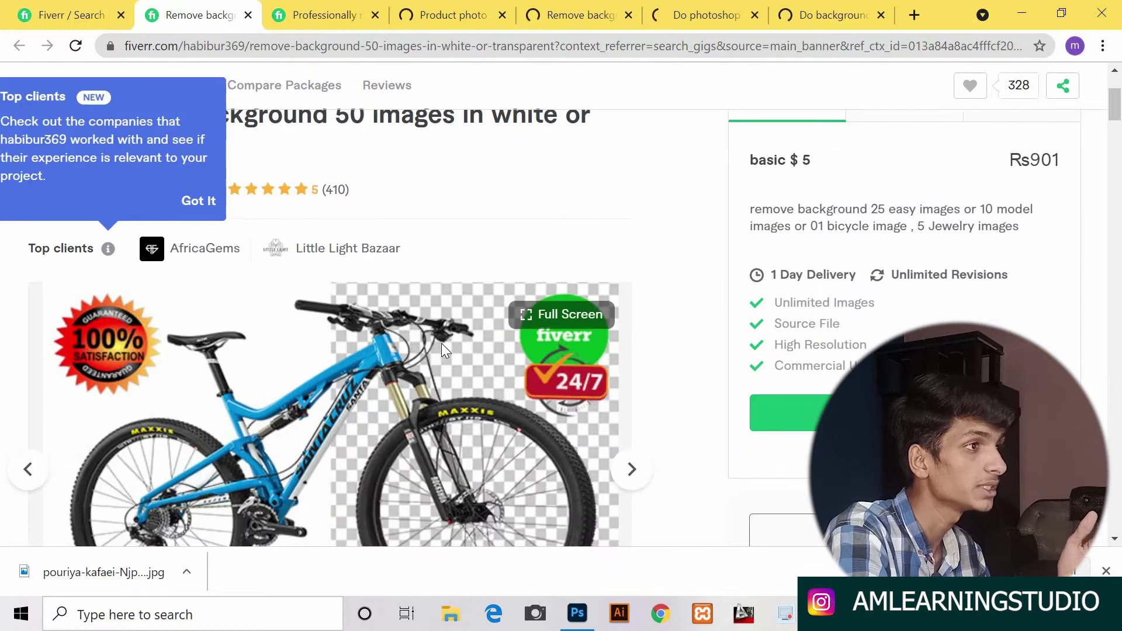
pyautogui.scroll(2, 872, 250)
pyautogui.scroll(2, 873, 250)
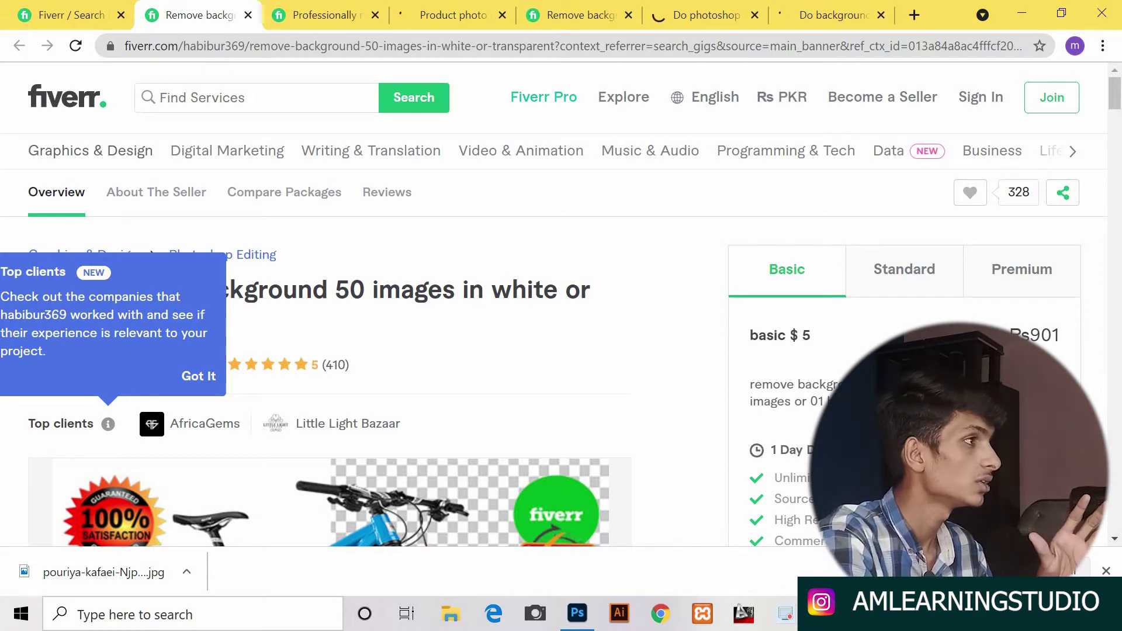
pyautogui.click(323, 12)
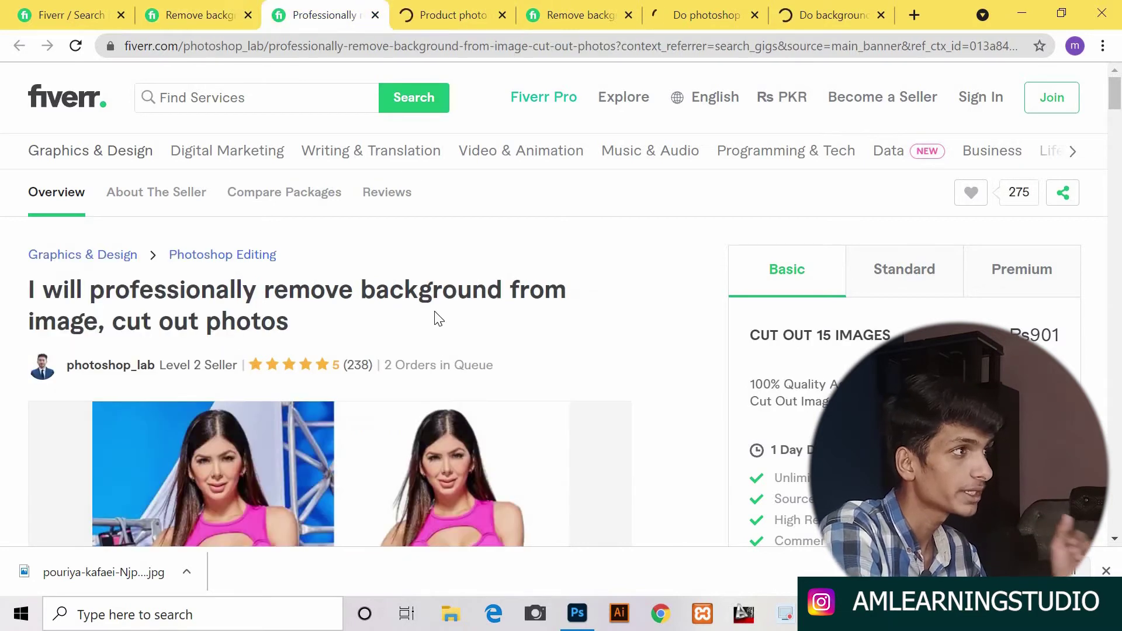
pyautogui.click(456, 16)
# - Review the fifth removal, bulk editing and reflection-shadow gigs, then bring Photoshop to the front
pyautogui.click(595, 12)
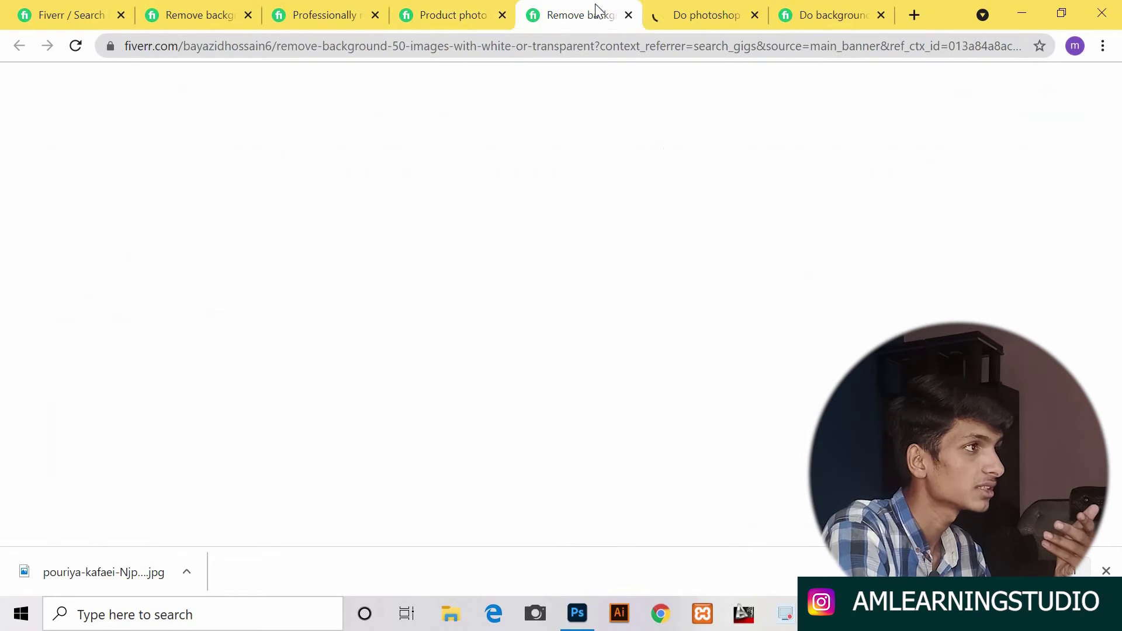
pyautogui.click(704, 14)
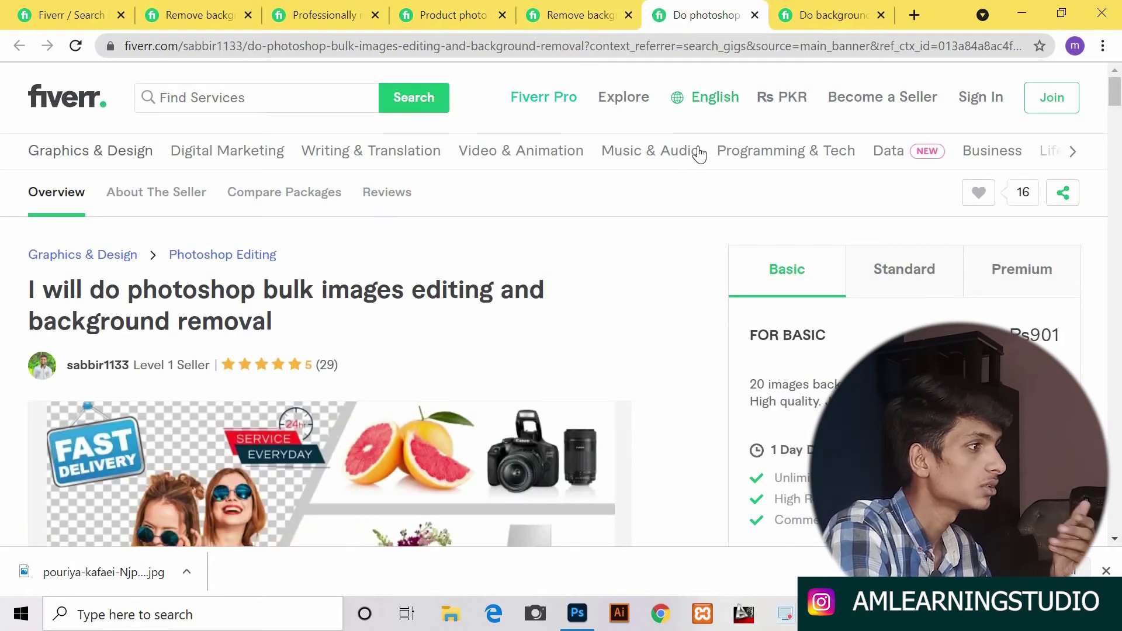
pyautogui.click(813, 14)
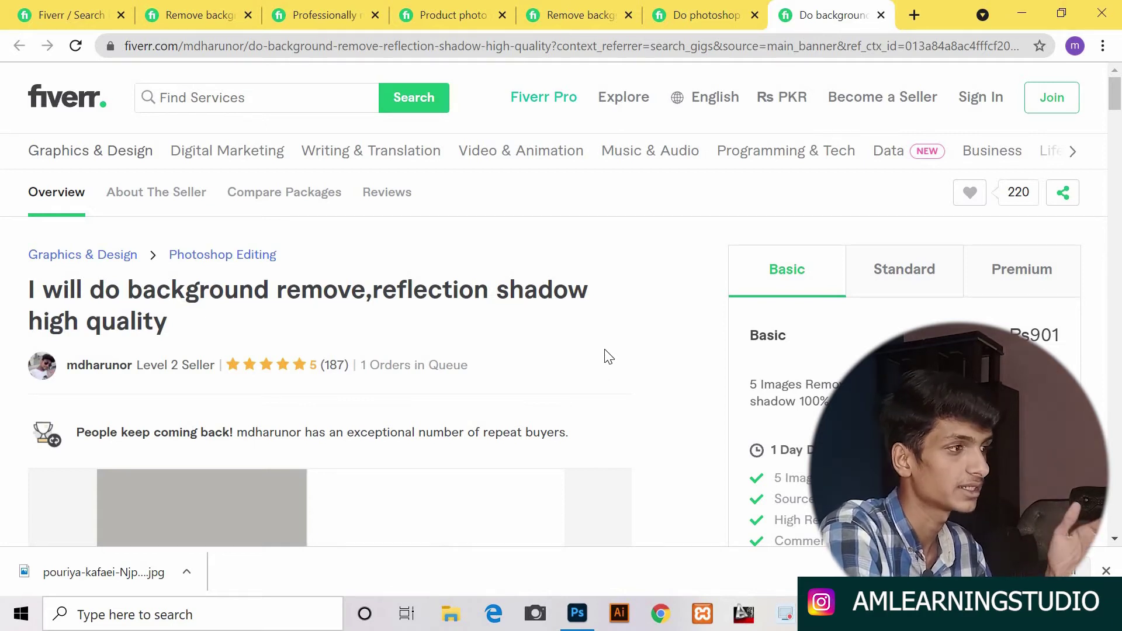
pyautogui.click(578, 612)
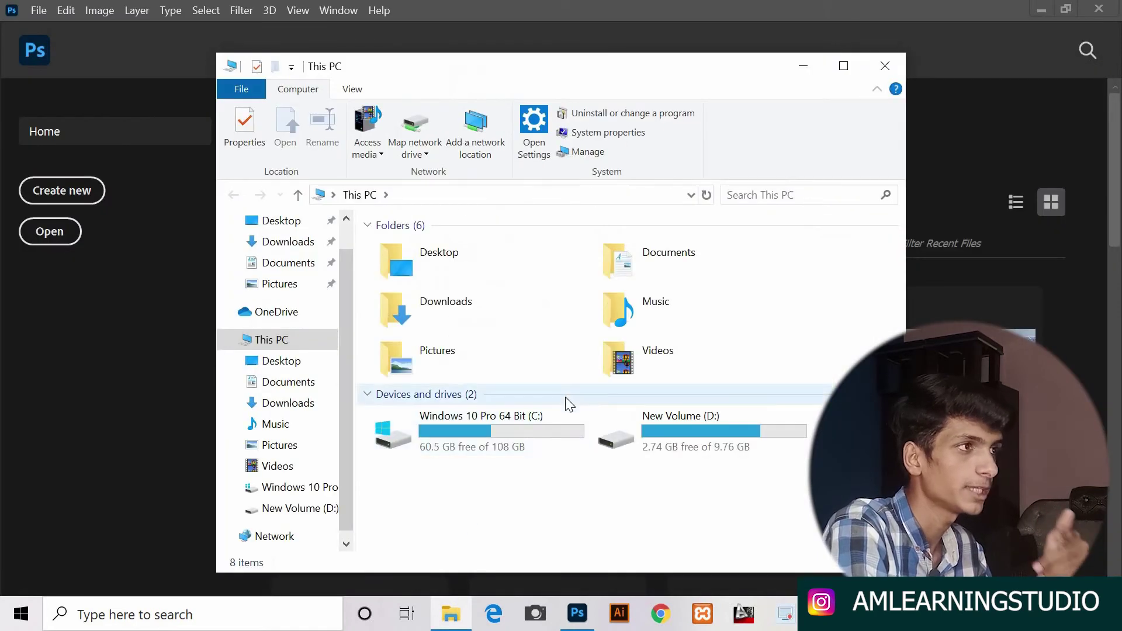
# - Drag the seated woman photo from the Downloads folder into Photoshop
pyautogui.click(843, 66)
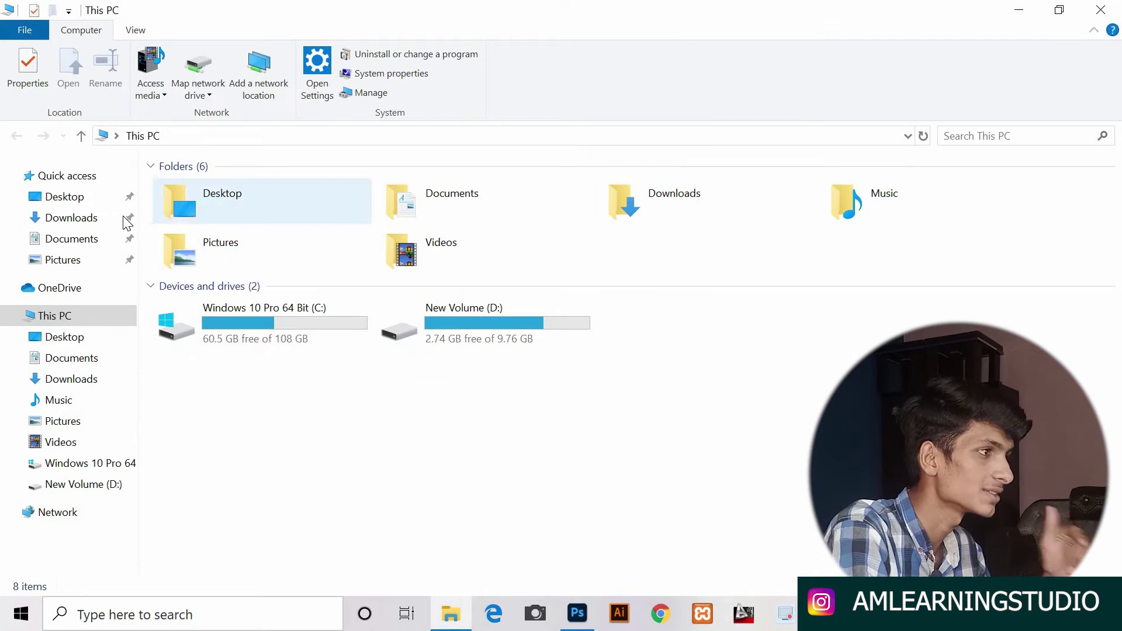
pyautogui.click(71, 217)
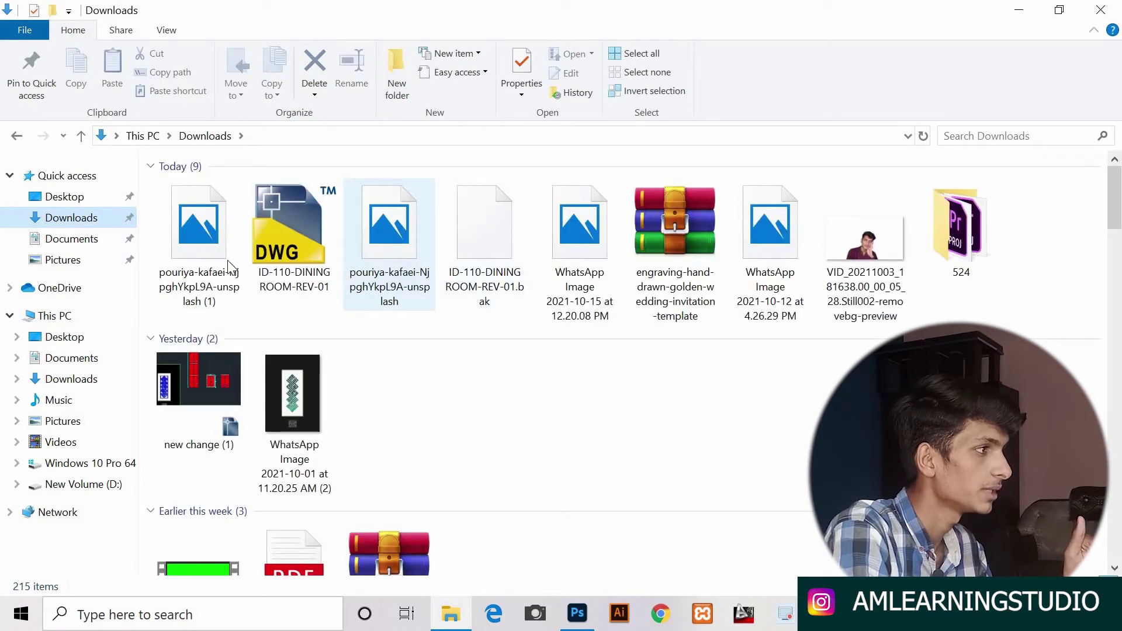
pyautogui.moveTo(215, 258); pyautogui.dragTo(581, 618)
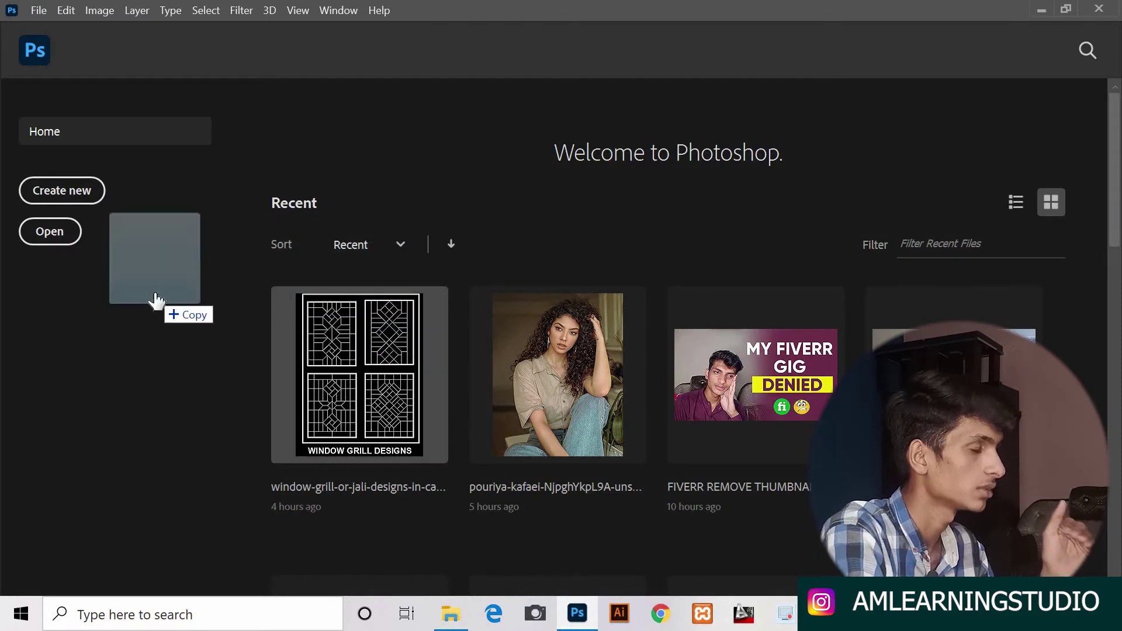
pyautogui.moveTo(582, 618); pyautogui.dragTo(156, 300)
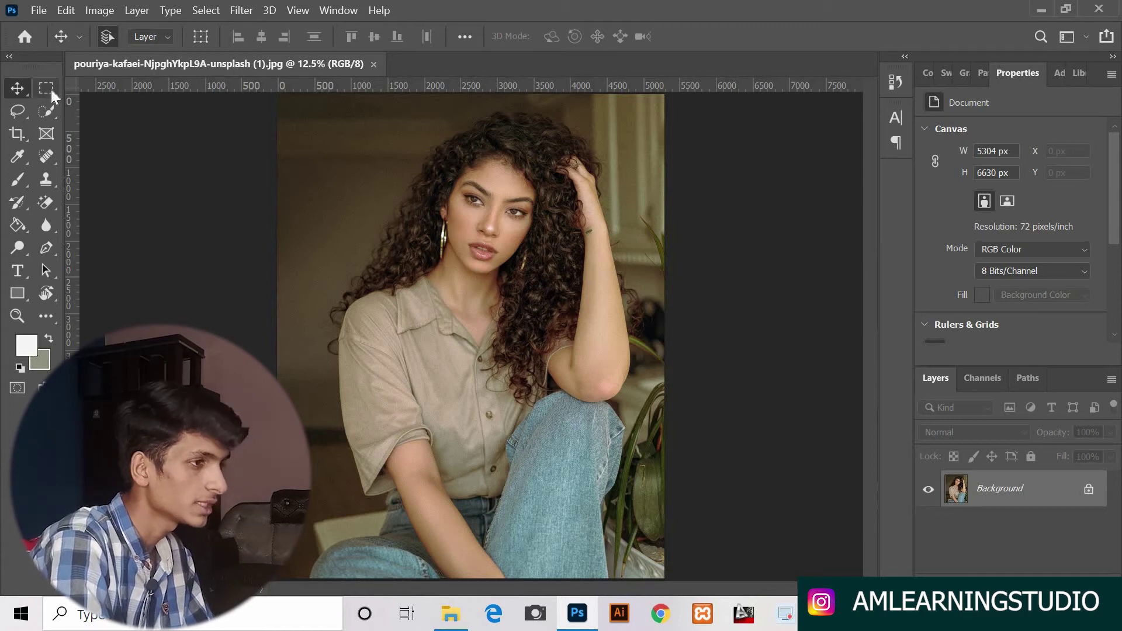
# - Unlock the Background layer into Layer 0 and duplicate it as Layer 0 copy
pyautogui.click(1088, 488)
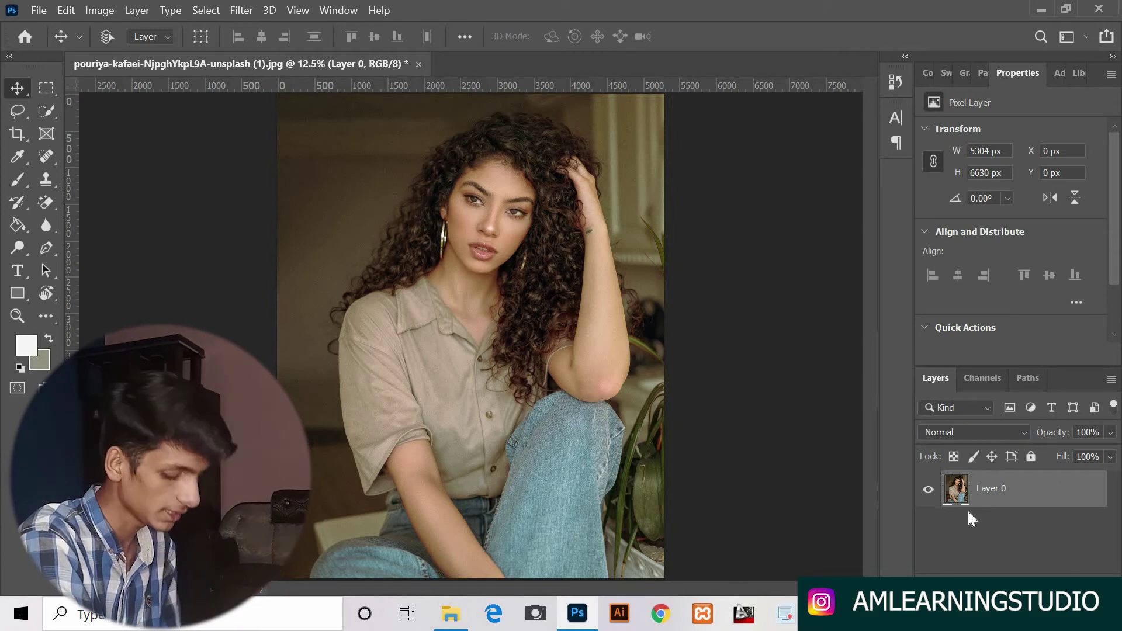
pyautogui.hotkey('ctrl', 'j')
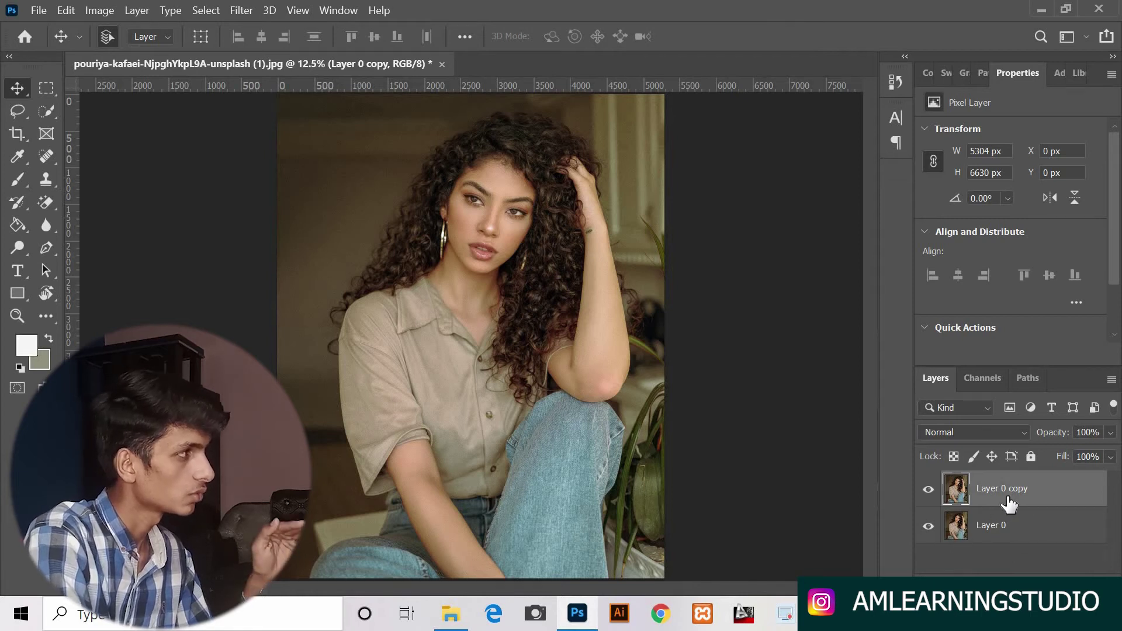
pyautogui.click(46, 88)
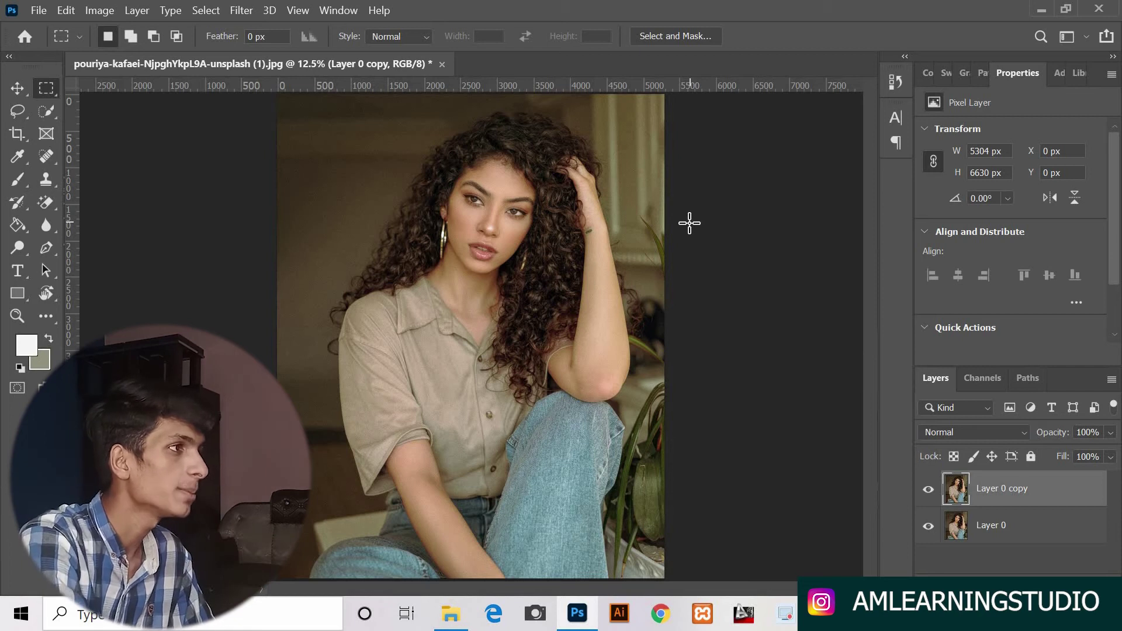
# - In Select and Mask, run Select Subject on the woman and Refine Hair on her curls
pyautogui.click(663, 35)
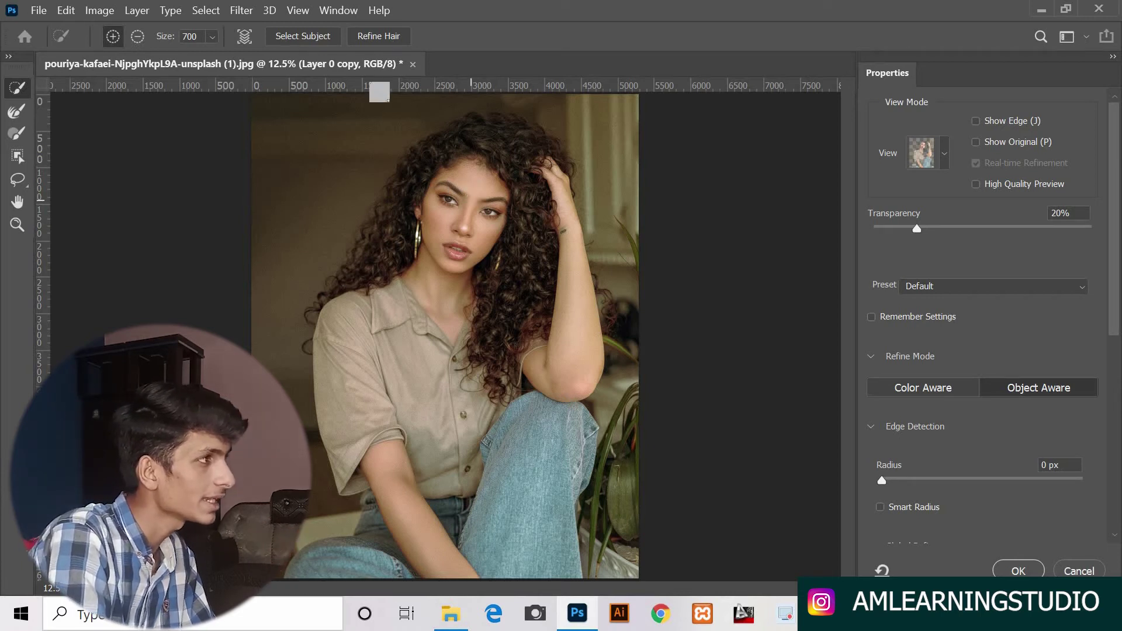
pyautogui.click(310, 35)
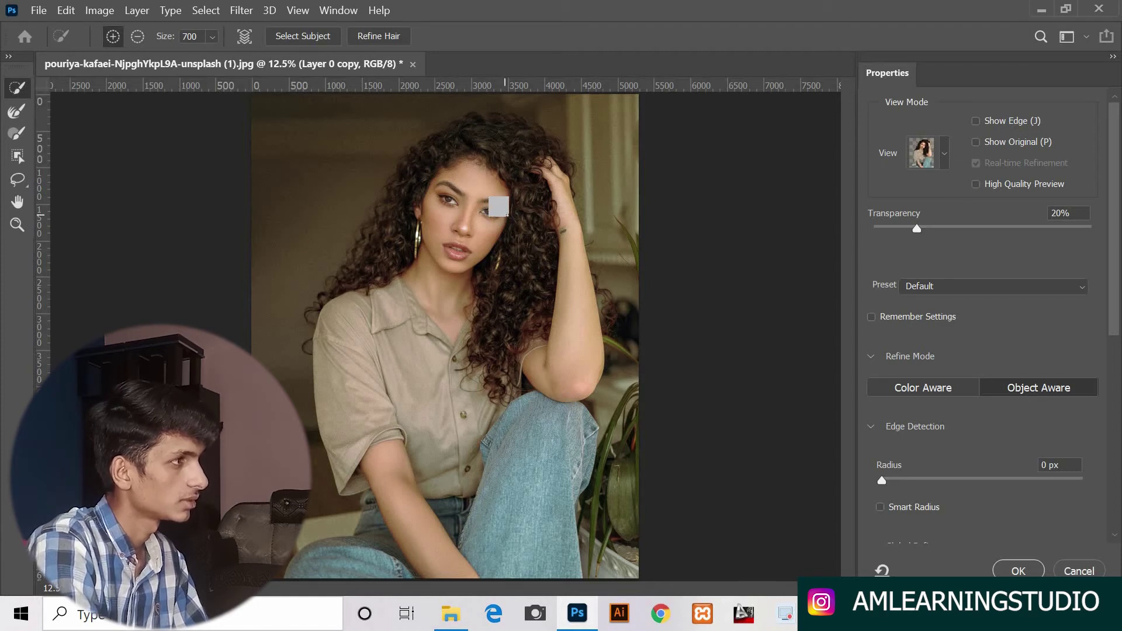
pyautogui.click(370, 39)
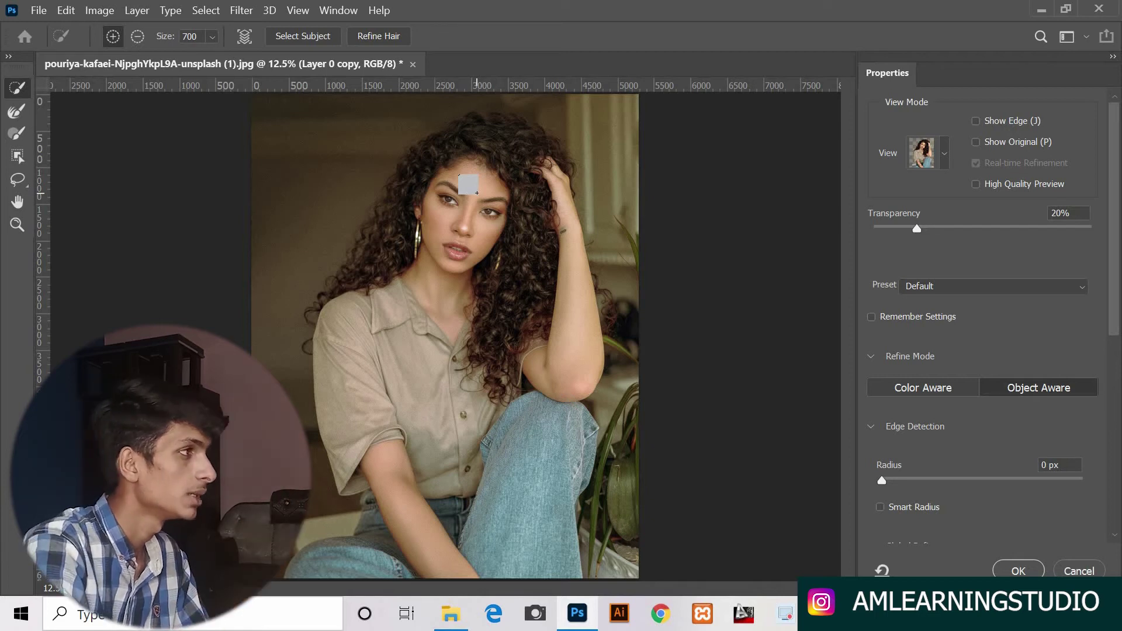
pyautogui.click(310, 36)
pyautogui.click(558, 254)
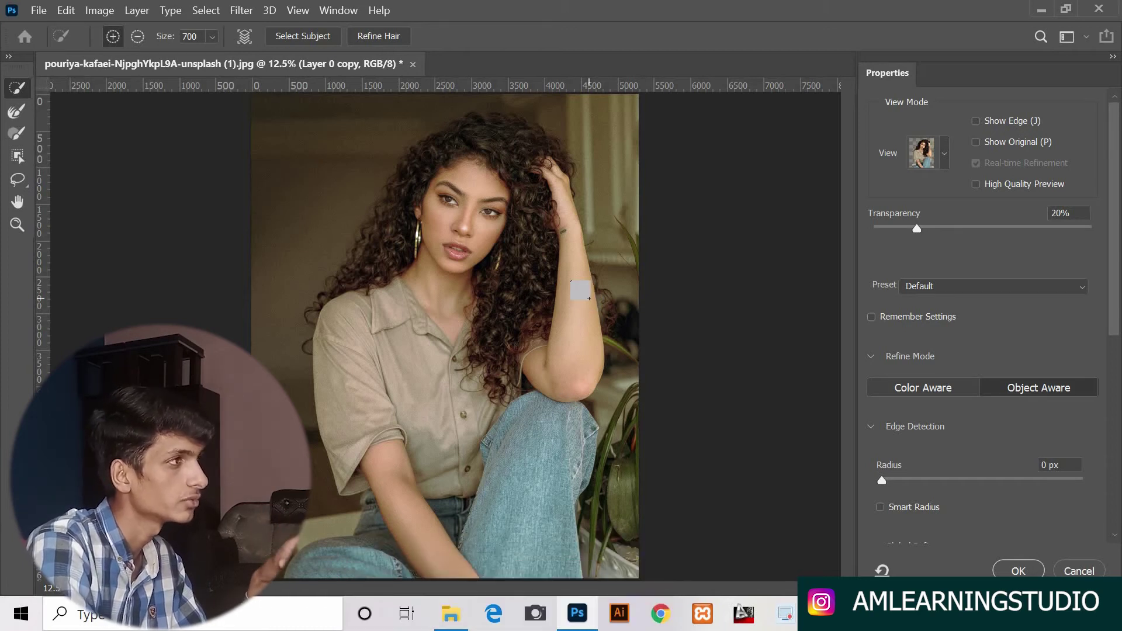
pyautogui.click(374, 37)
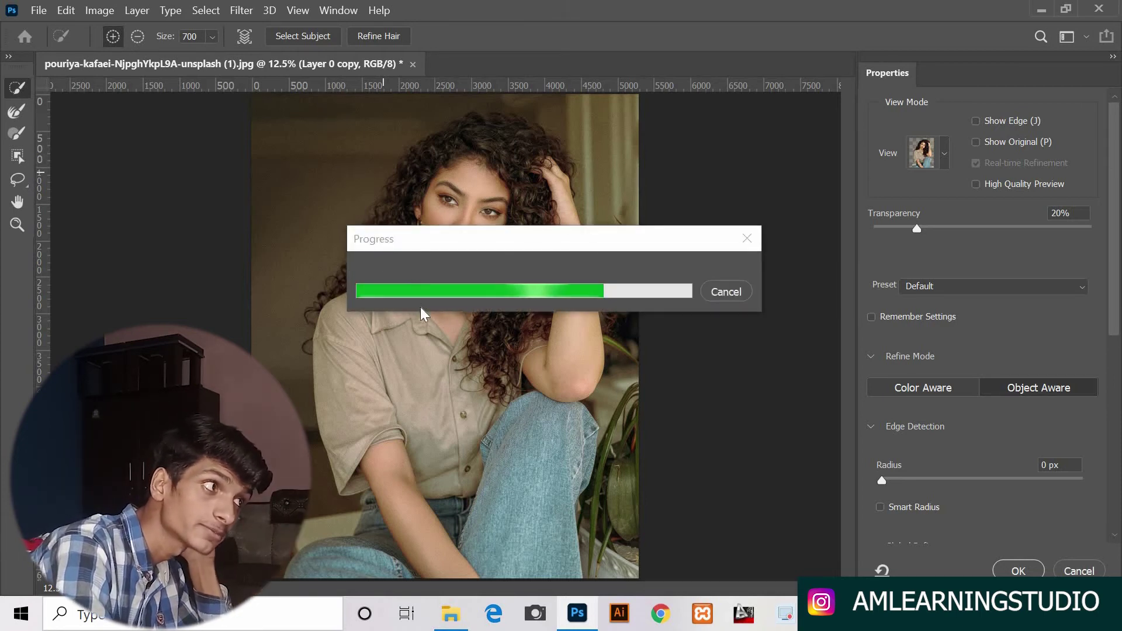
# - Rerun Select Subject and output the selection as a layer mask on Layer 0 copy
pyautogui.click(315, 37)
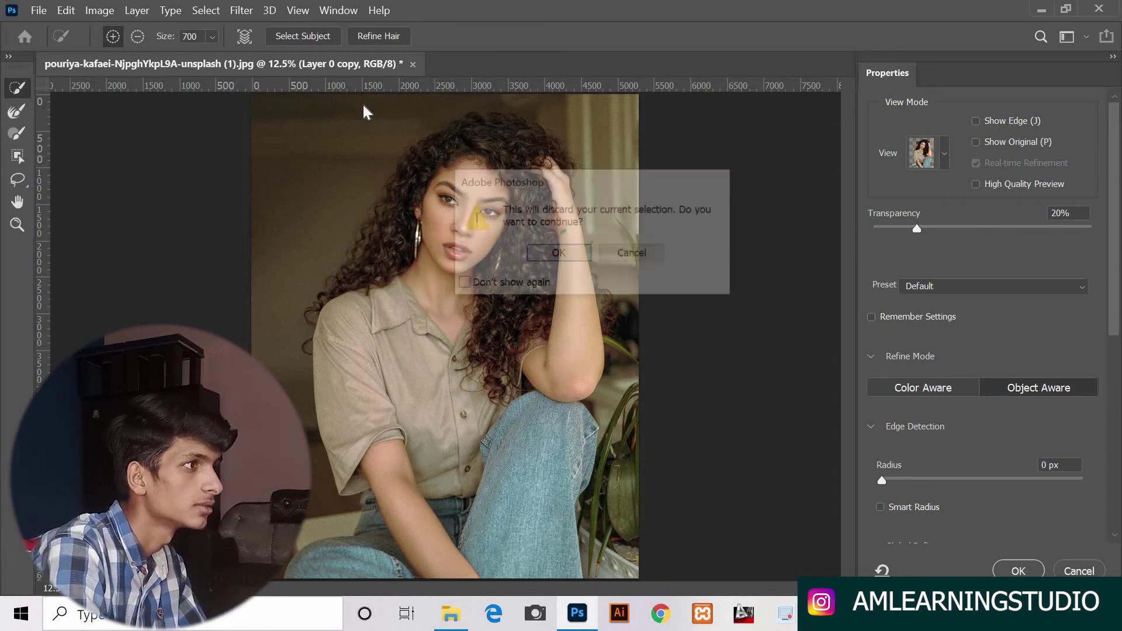
pyautogui.click(575, 258)
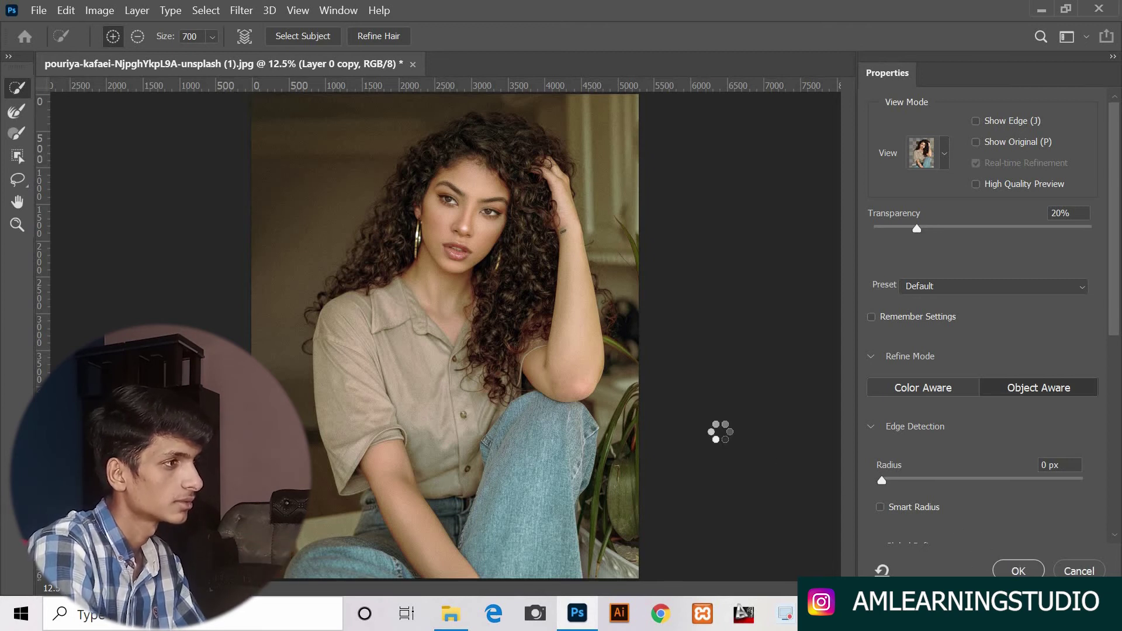
pyautogui.click(1018, 570)
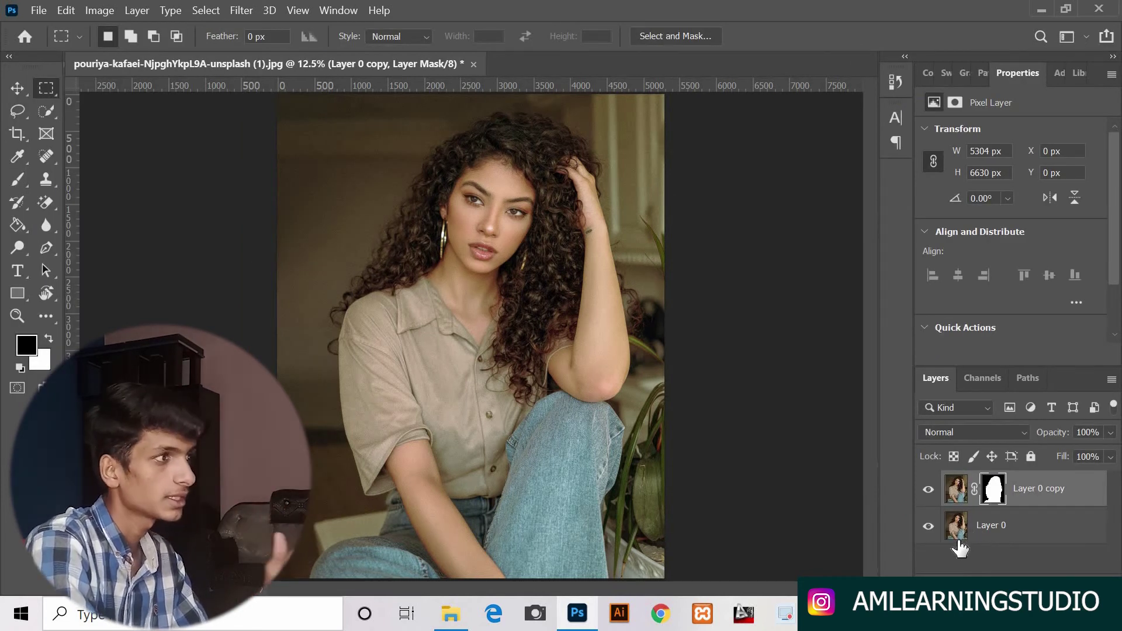
# - Toggle Layer 0's visibility to check the cutout and zoom in on the knee
pyautogui.click(929, 528)
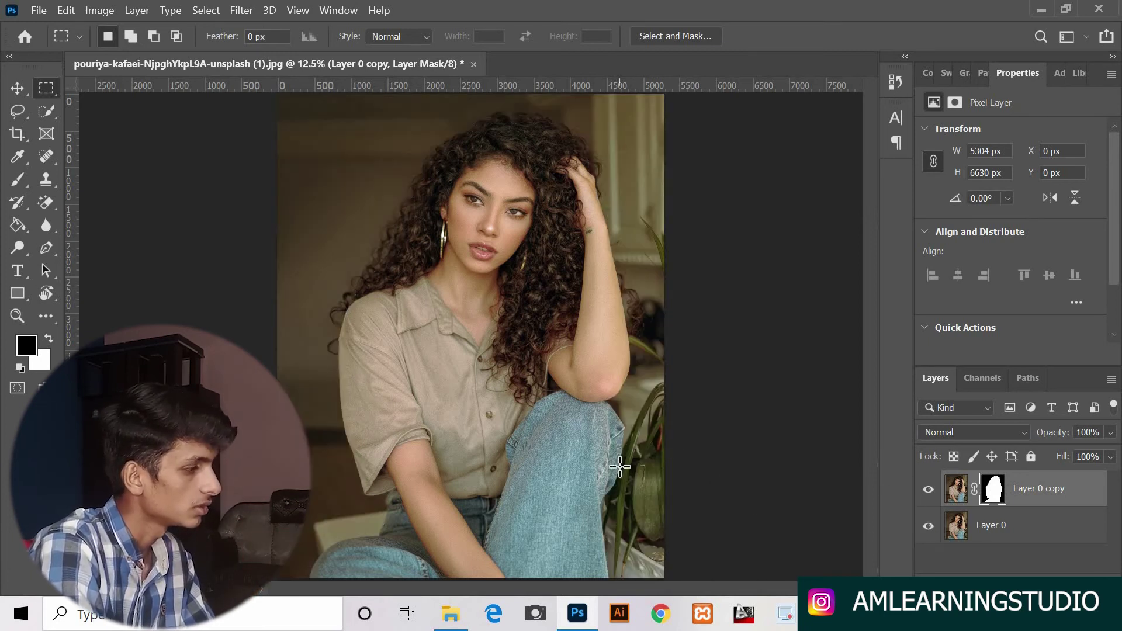
pyautogui.scroll(1, 623, 456)
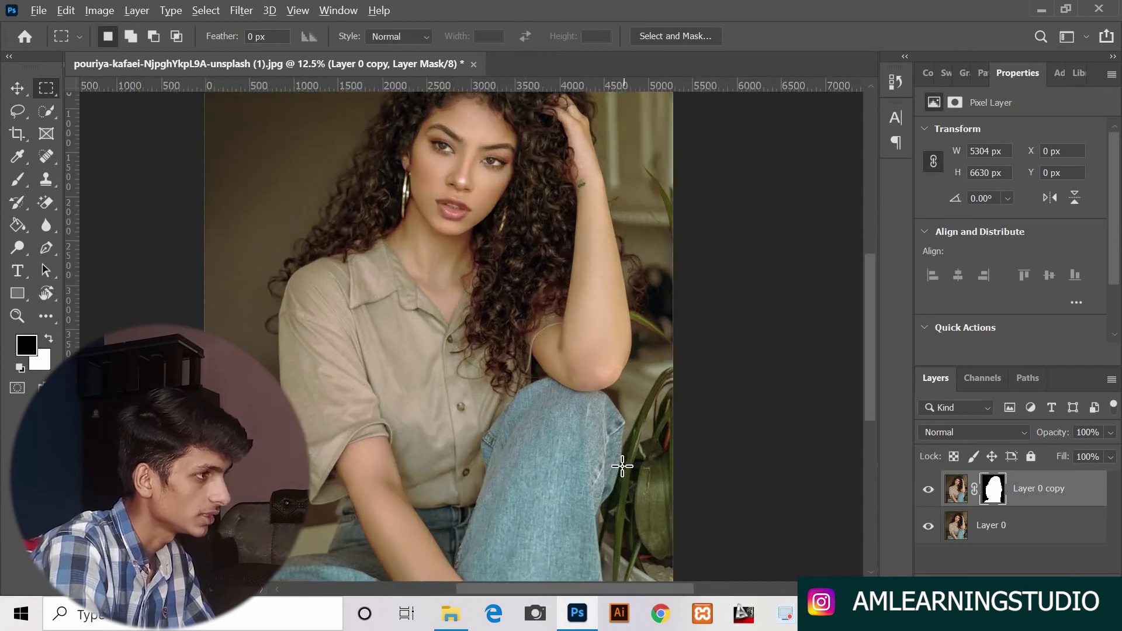
pyautogui.scroll(1, 616, 473)
pyautogui.scroll(1, 616, 480)
pyautogui.scroll(1, 617, 485)
pyautogui.scroll(2, 618, 487)
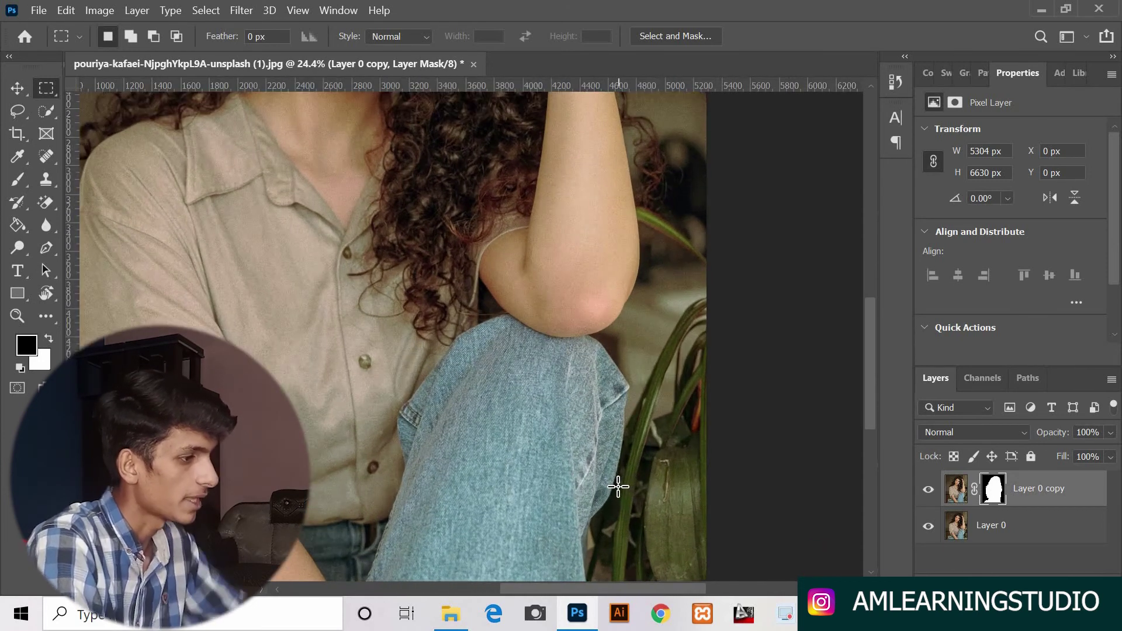
pyautogui.scroll(1, 617, 481)
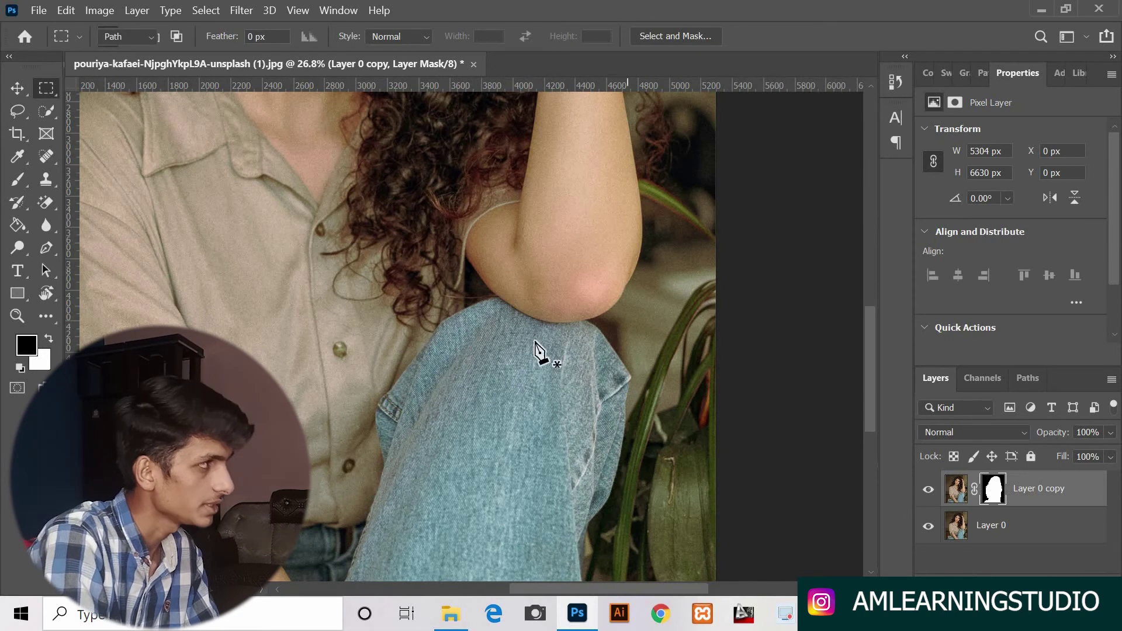
# - With the Pen tool, place anchors down the outer edge of the jeans knee fold
pyautogui.press('p')
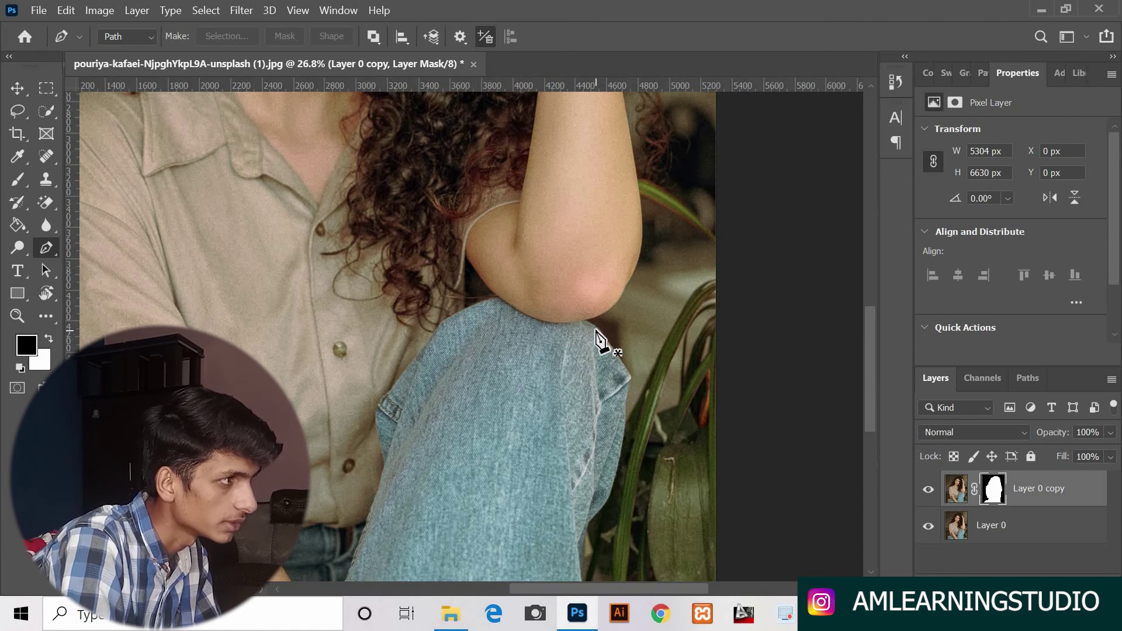
pyautogui.click(596, 327)
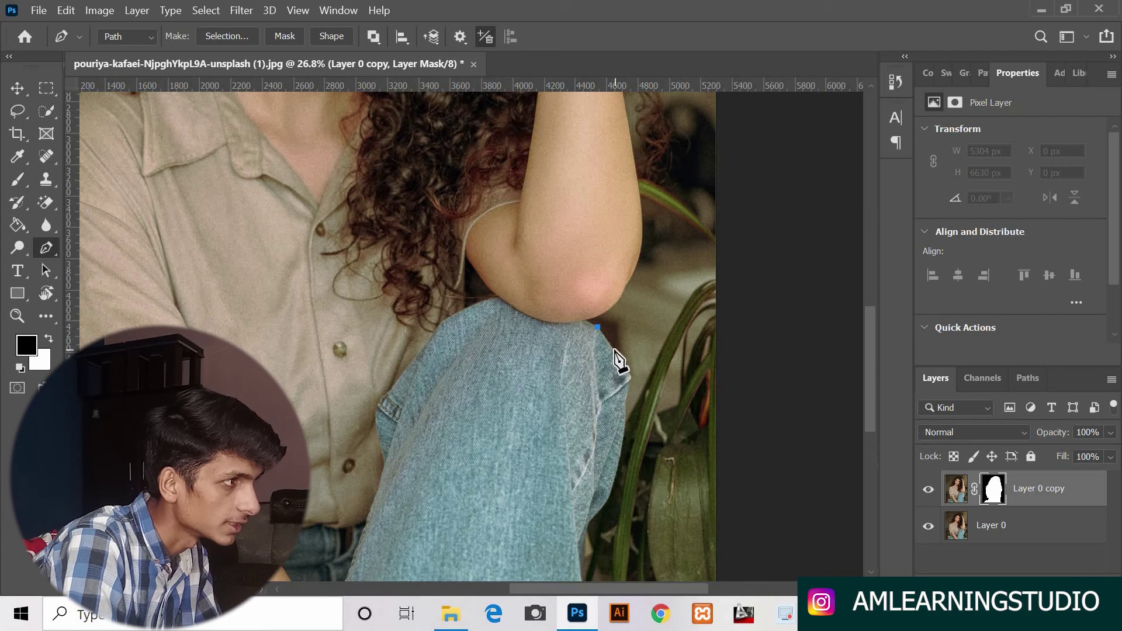
pyautogui.click(613, 349)
pyautogui.click(626, 370)
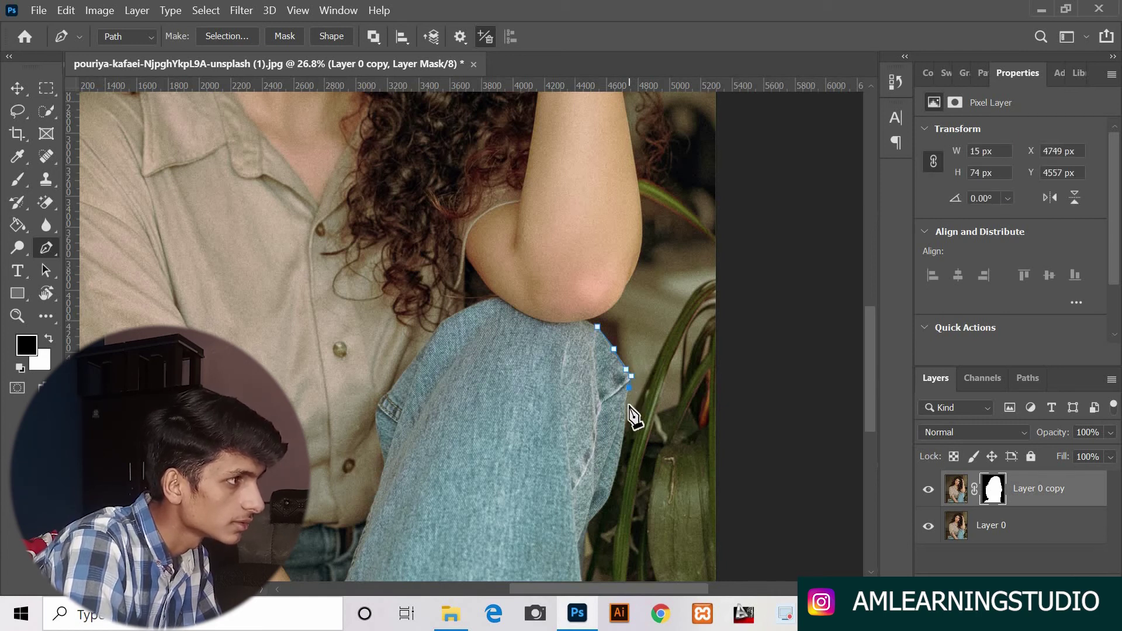
pyautogui.click(623, 436)
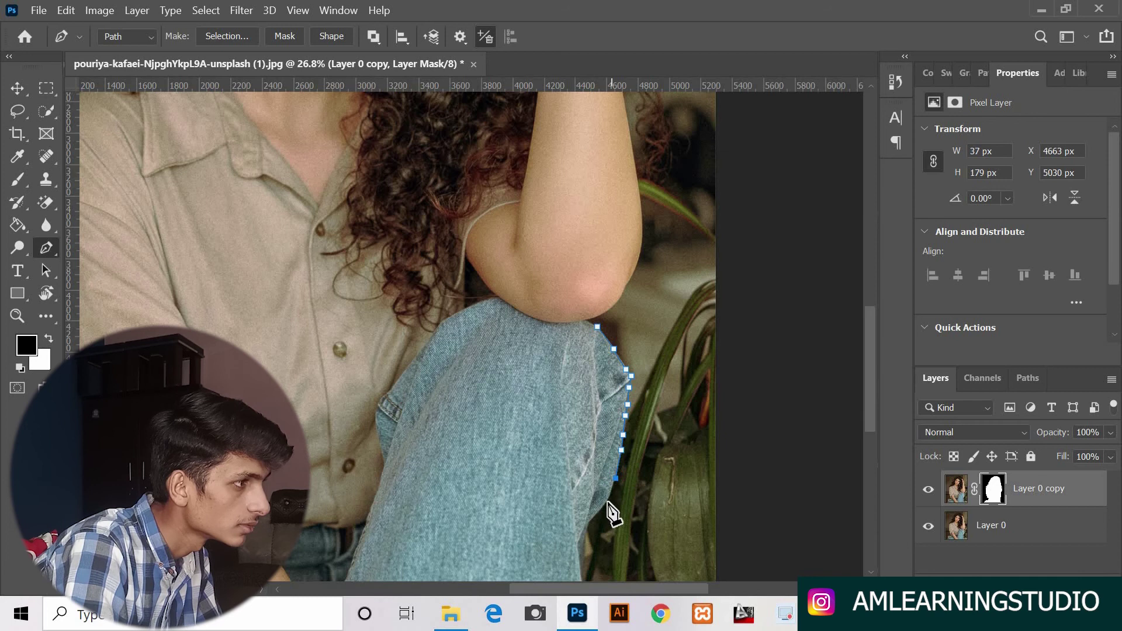
pyautogui.click(590, 522)
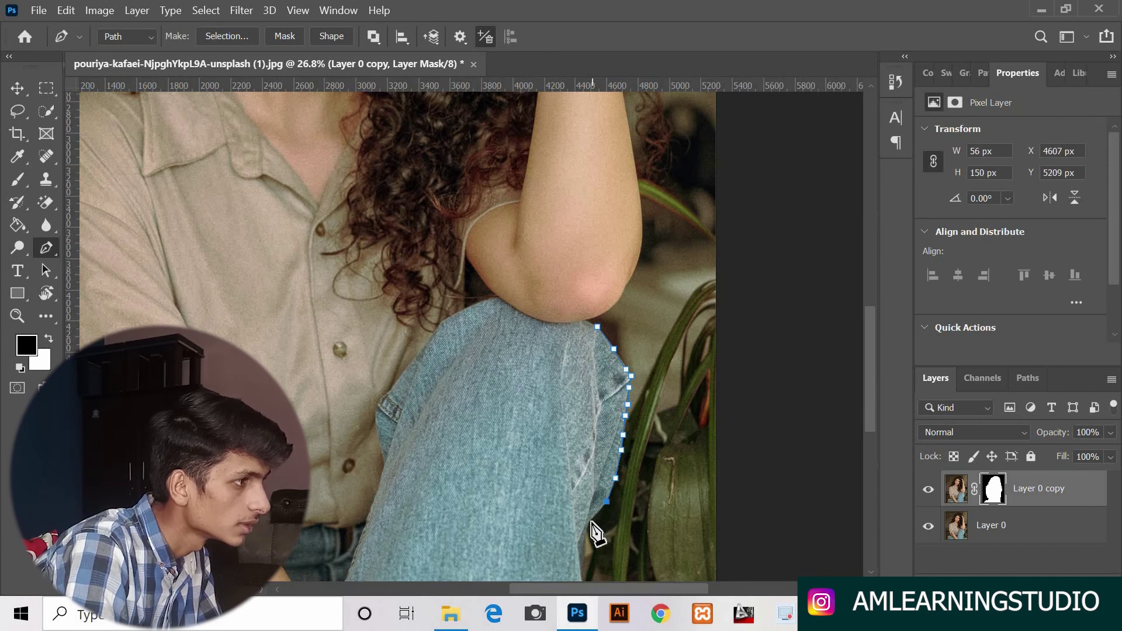
# - Trace back up the fold's inner edge and close the path at the start anchor
pyautogui.click(580, 529)
pyautogui.click(571, 519)
pyautogui.click(542, 439)
pyautogui.click(543, 377)
pyautogui.click(551, 358)
pyautogui.click(580, 341)
pyautogui.click(572, 344)
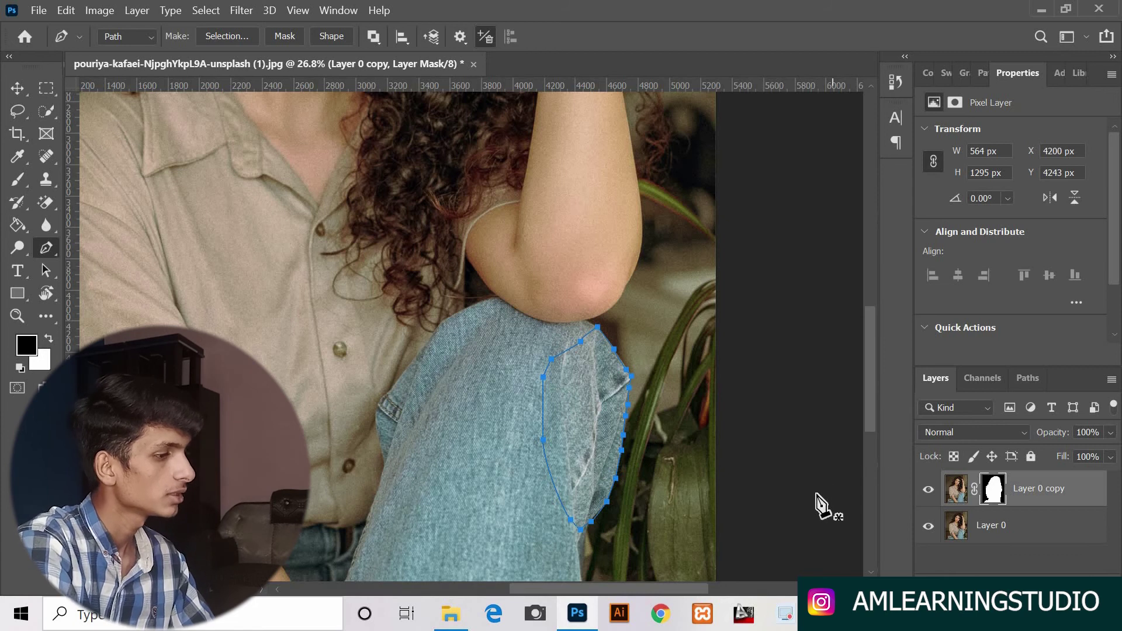
# - Turn the knee path into a selection, copy it from Layer 0 to Layer 1, hide Layer 0
pyautogui.hotkey('ctrl', 'Return')
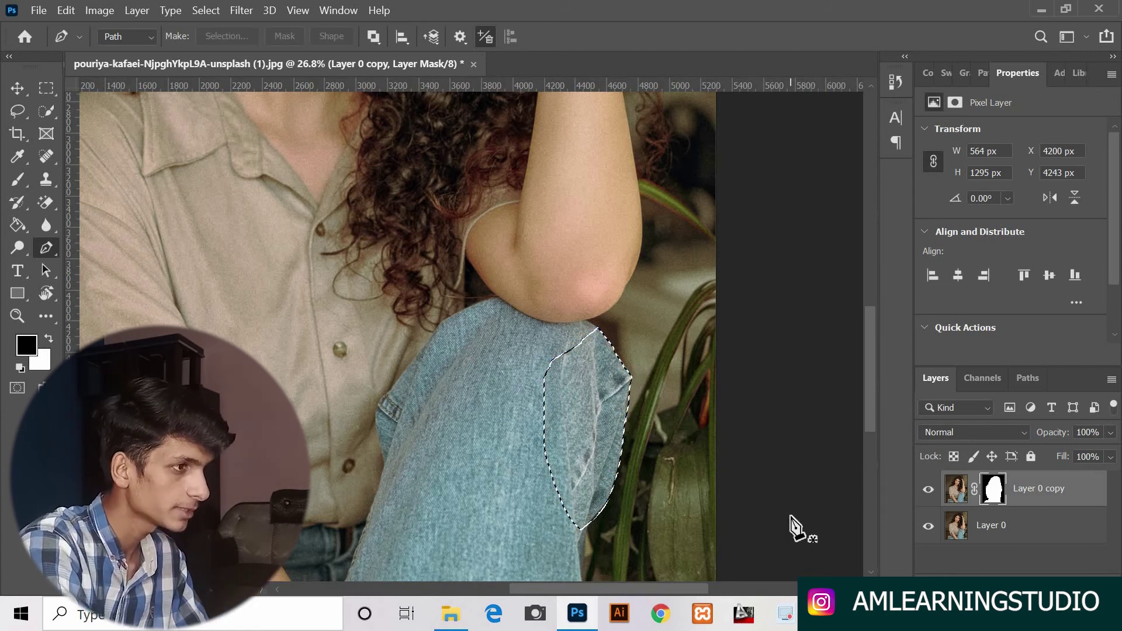
pyautogui.click(996, 532)
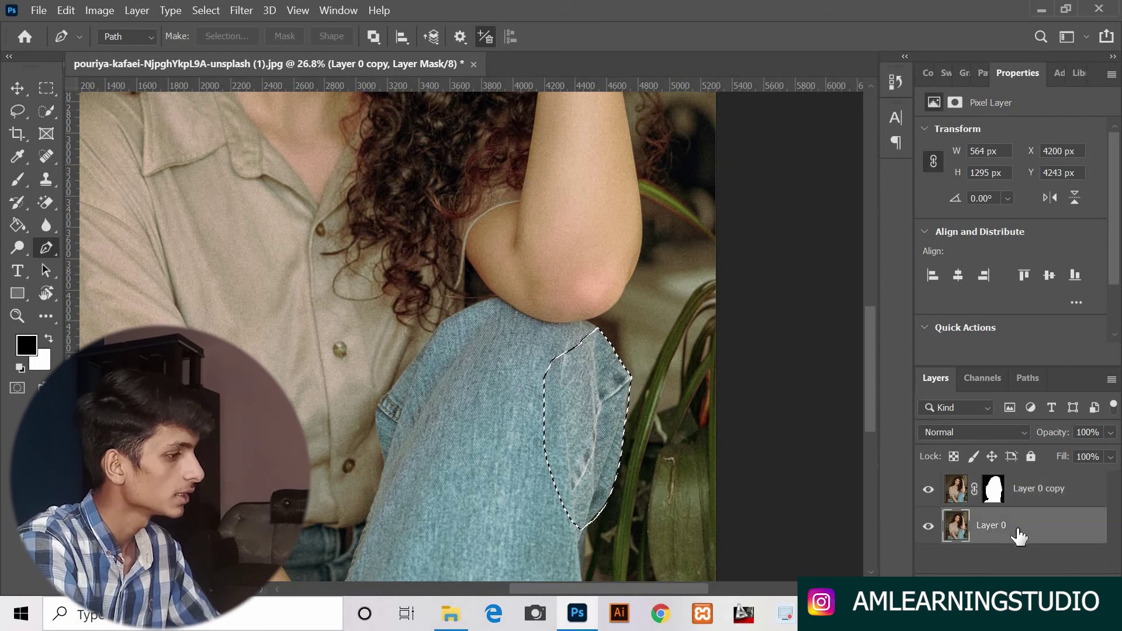
pyautogui.hotkey('ctrl', 'j')
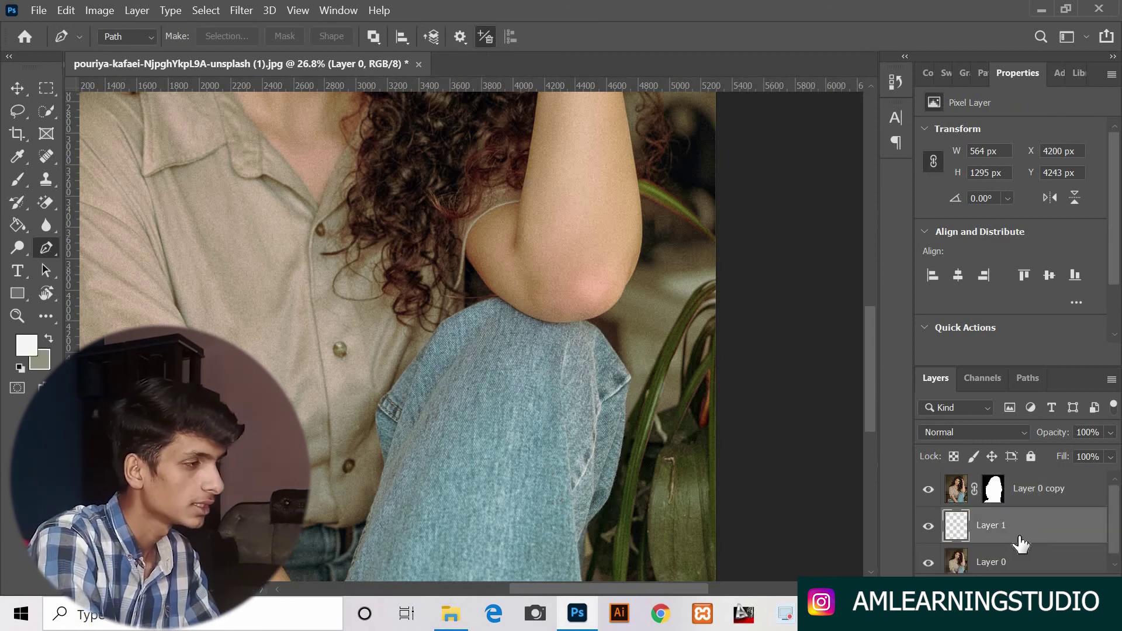
pyautogui.click(928, 562)
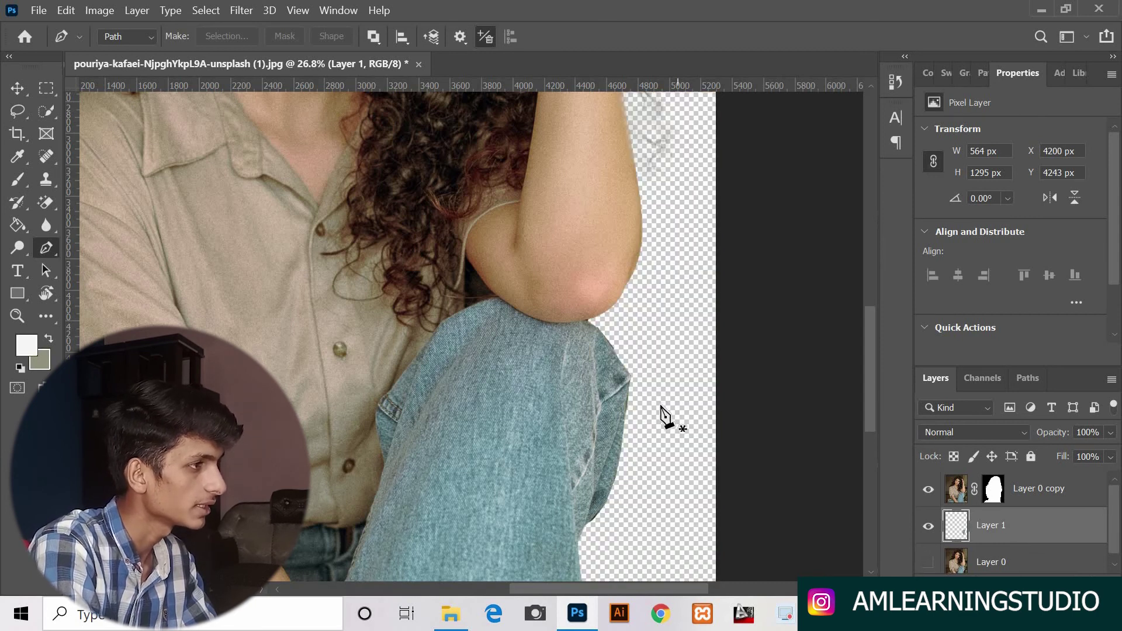
pyautogui.scroll(-2, 672, 421)
pyautogui.scroll(-2, 674, 425)
pyautogui.scroll(-2, 681, 427)
pyautogui.scroll(-1, 669, 351)
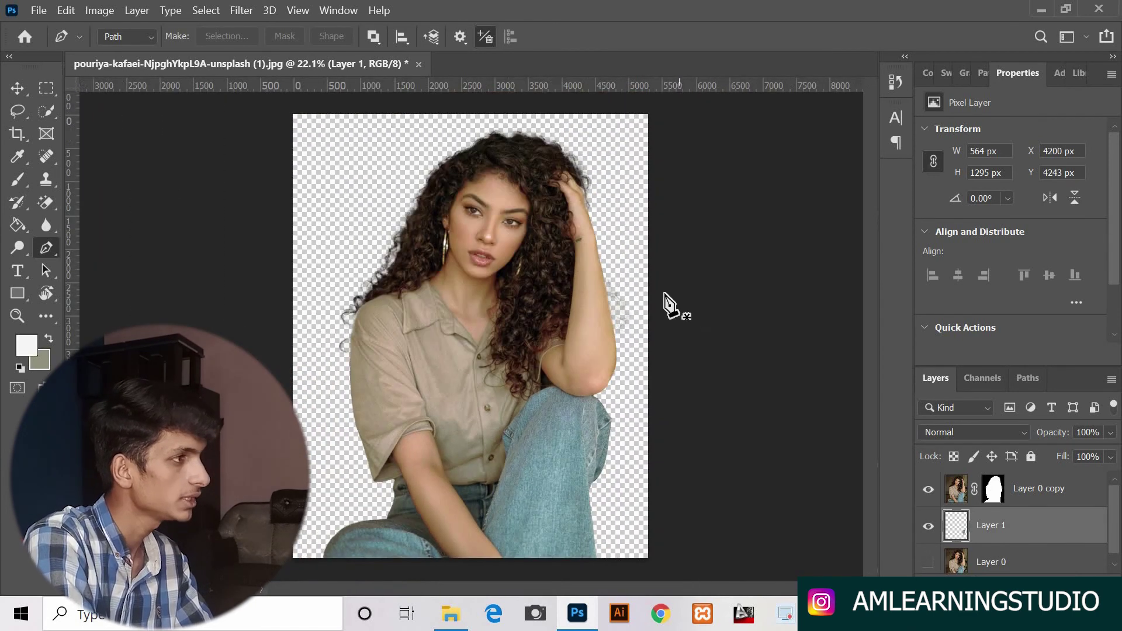
pyautogui.scroll(-2, 666, 305)
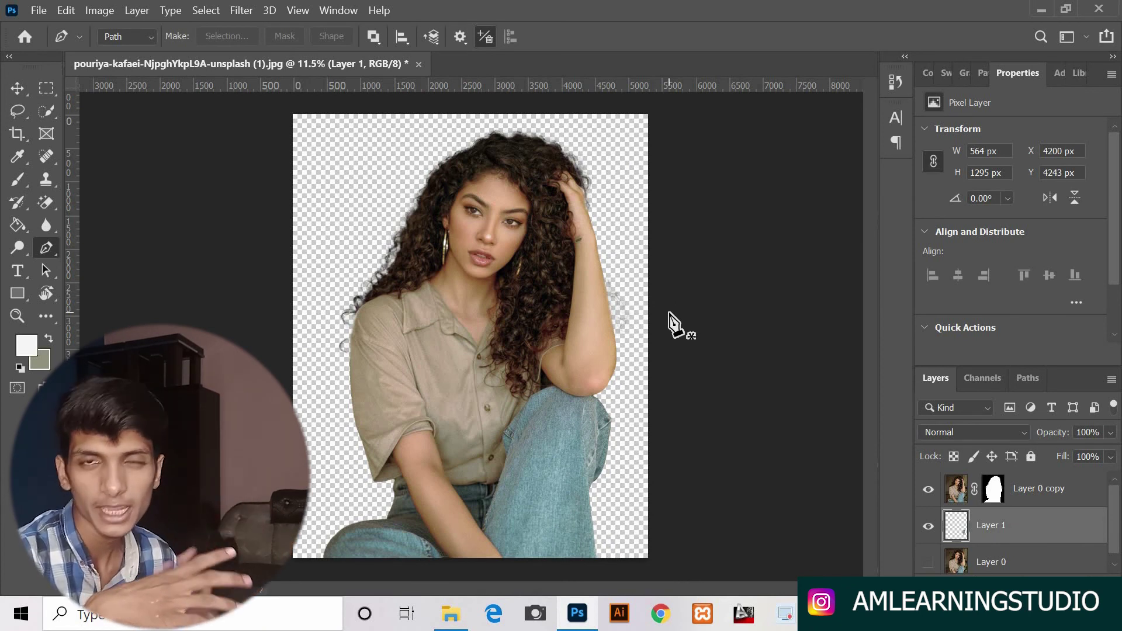